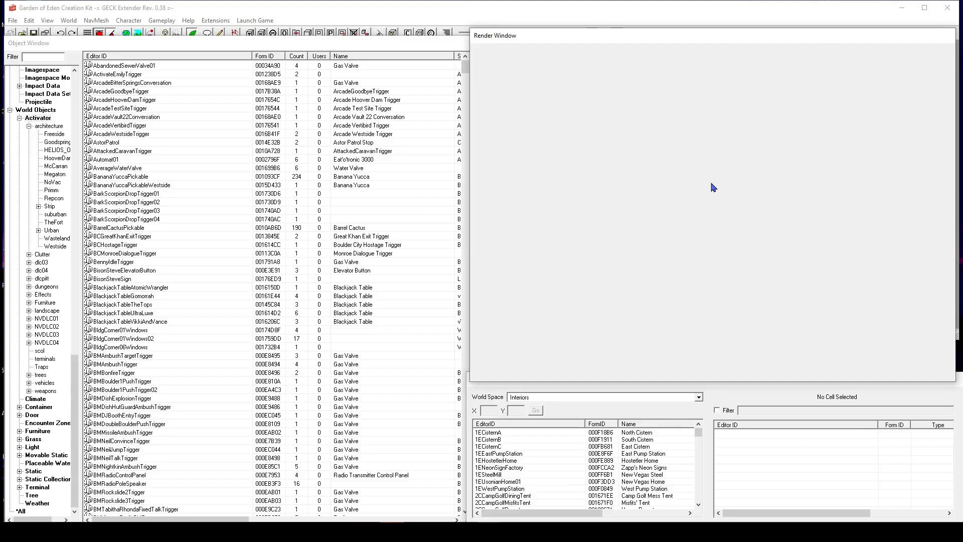
{"action": "left_click", "coordinate": [596, 398]}
{"action": "left_click", "coordinate": [595, 399]}
{"action": "left_click", "coordinate": [595, 399]}
{"action": "left_click", "coordinate": [577, 385]}
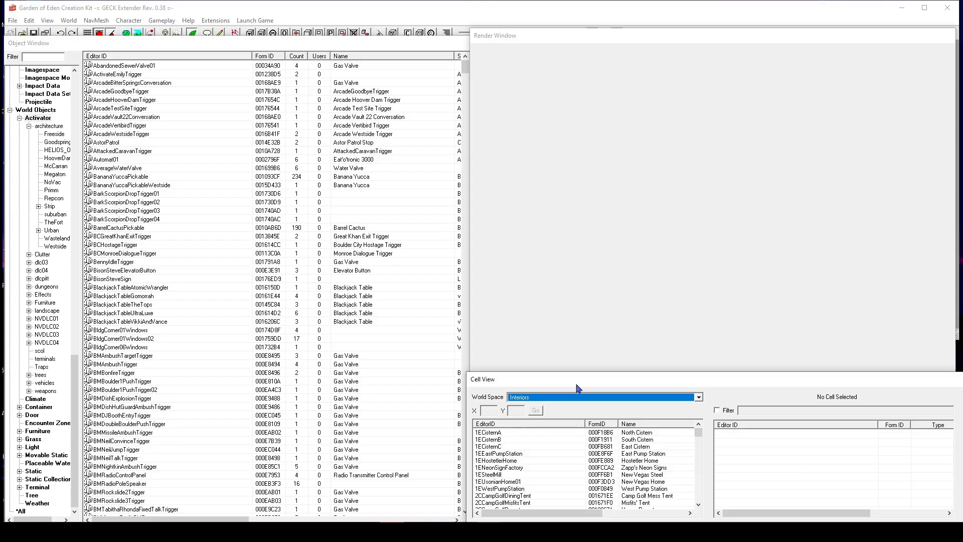
{"action": "left_click", "coordinate": [542, 214]}
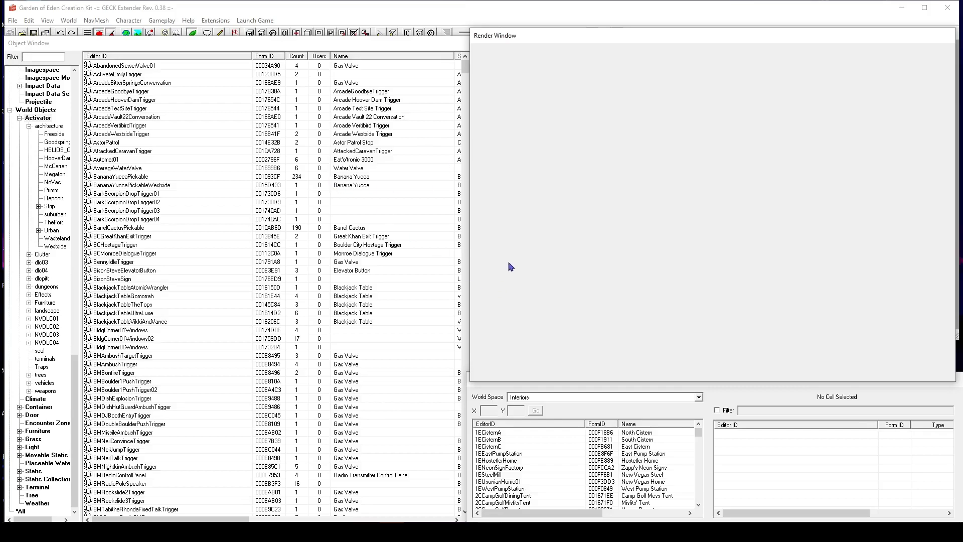
Switch the cell view's world space to WastelandNV.
{"action": "left_click", "coordinate": [564, 399]}
{"action": "left_click_drag", "start_coordinate": [698, 419], "coordinate": [690, 458]}
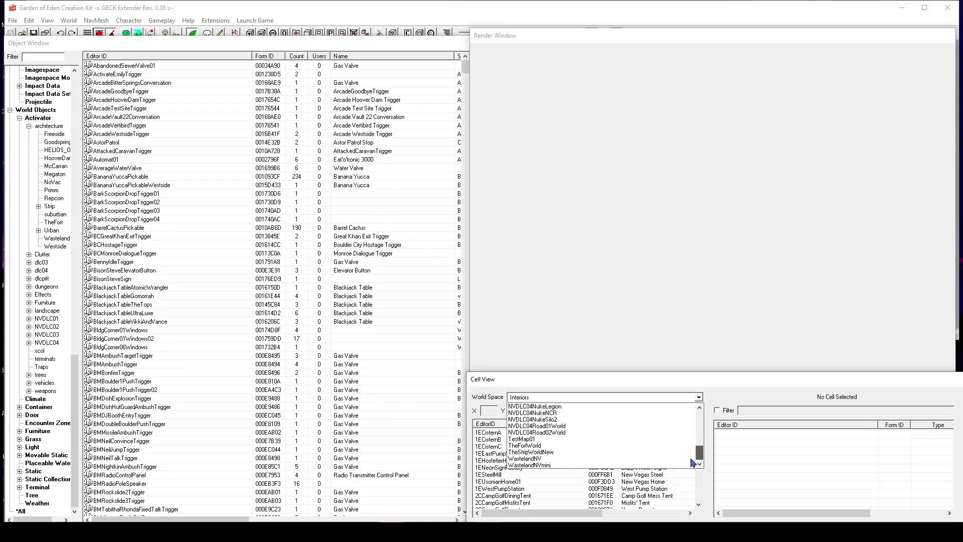
{"action": "left_click", "coordinate": [533, 459]}
{"action": "left_click", "coordinate": [534, 454]}
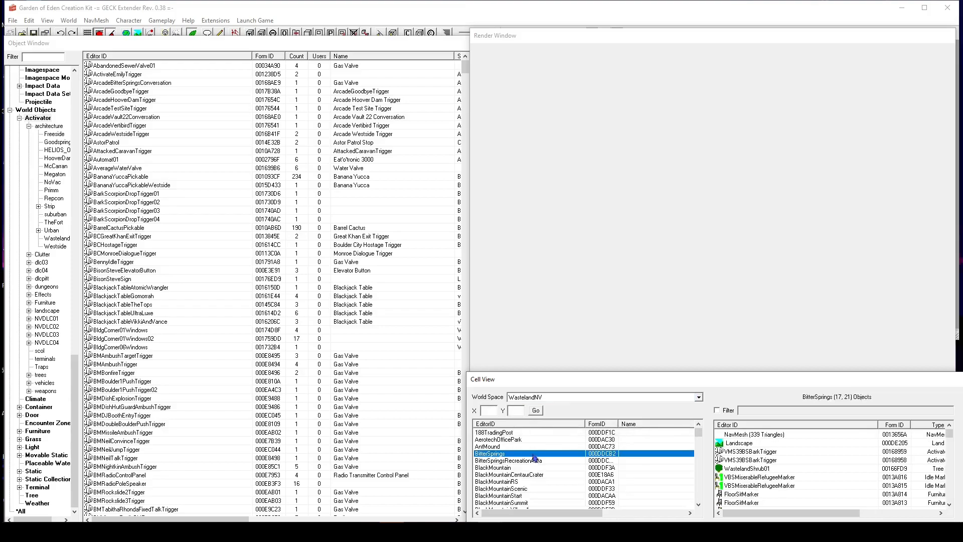
{"action": "left_click", "coordinate": [522, 399]}
{"action": "left_click", "coordinate": [522, 400]}
{"action": "left_click", "coordinate": [522, 399]}
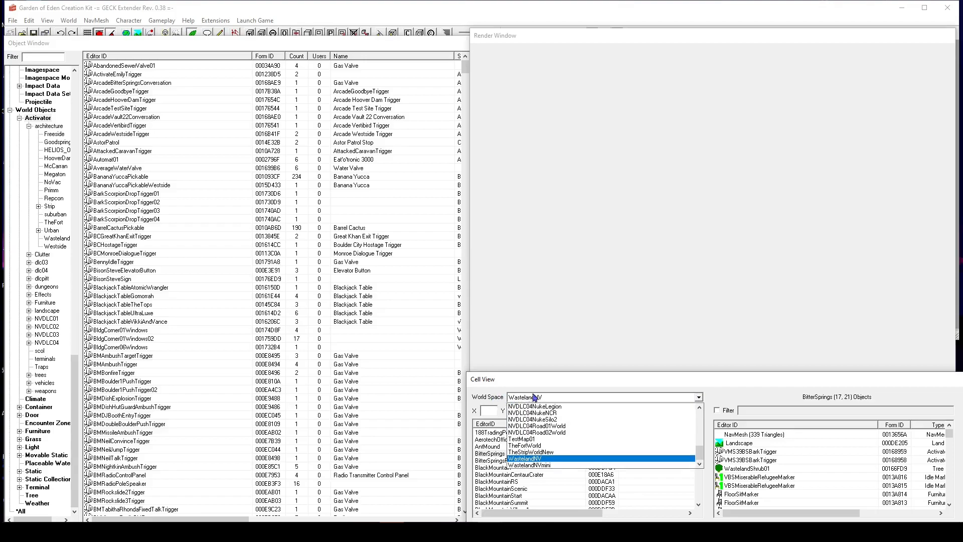
{"action": "left_click", "coordinate": [533, 458]}
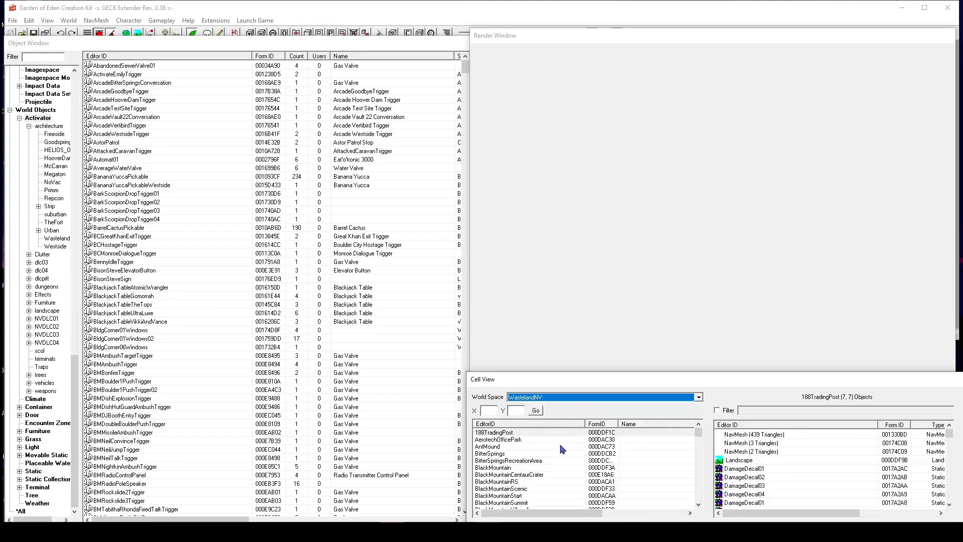
Scroll the cell list and load the Goodsprings cell into the render window.
{"action": "left_click", "coordinate": [561, 447]}
{"action": "scroll", "coordinate": [559, 451], "scroll_direction": "down", "scroll_amount": 10}
{"action": "scroll", "coordinate": [559, 454], "scroll_direction": "down", "scroll_amount": 4}
{"action": "left_click", "coordinate": [522, 468]}
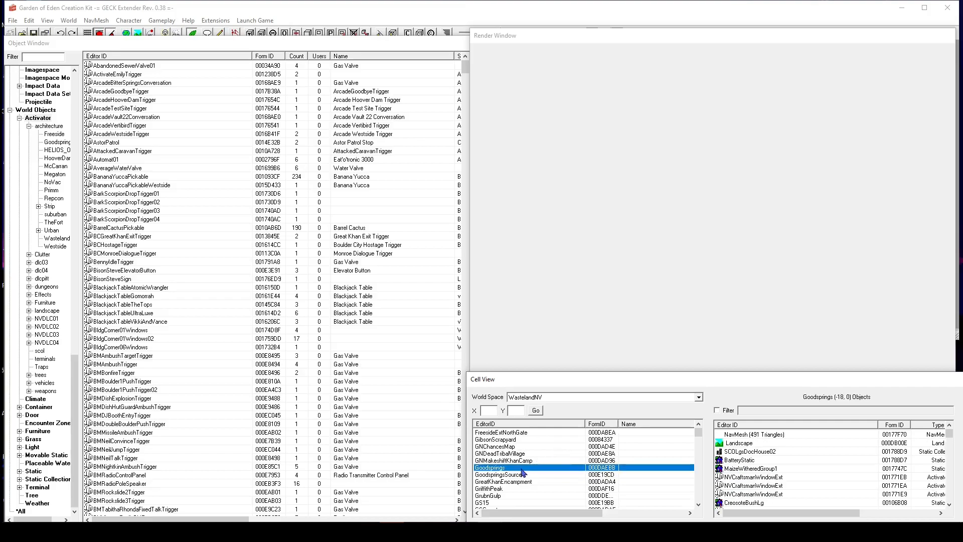
{"action": "double_click", "coordinate": [522, 470]}
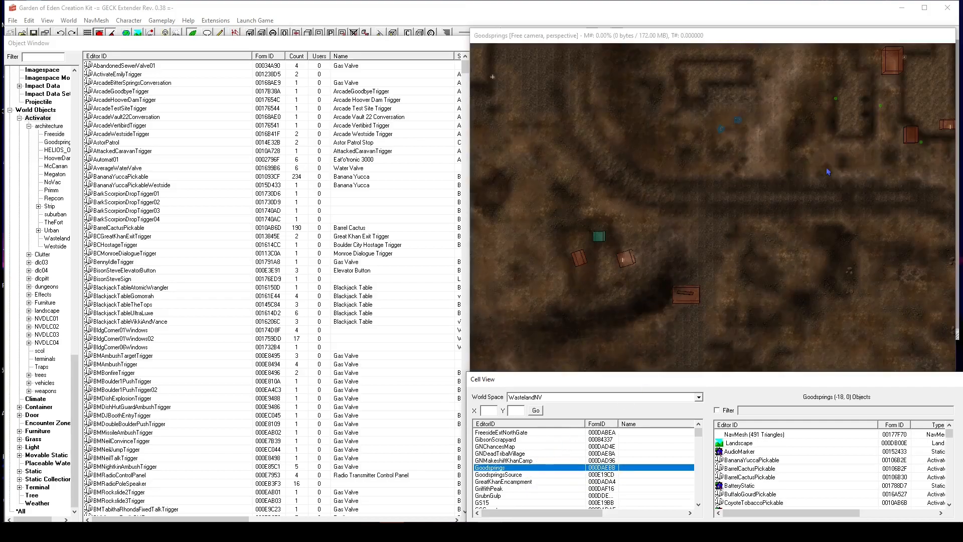
Examine the Goodsprings cell from above by panning and zooming the render view.
{"action": "left_click", "coordinate": [686, 217]}
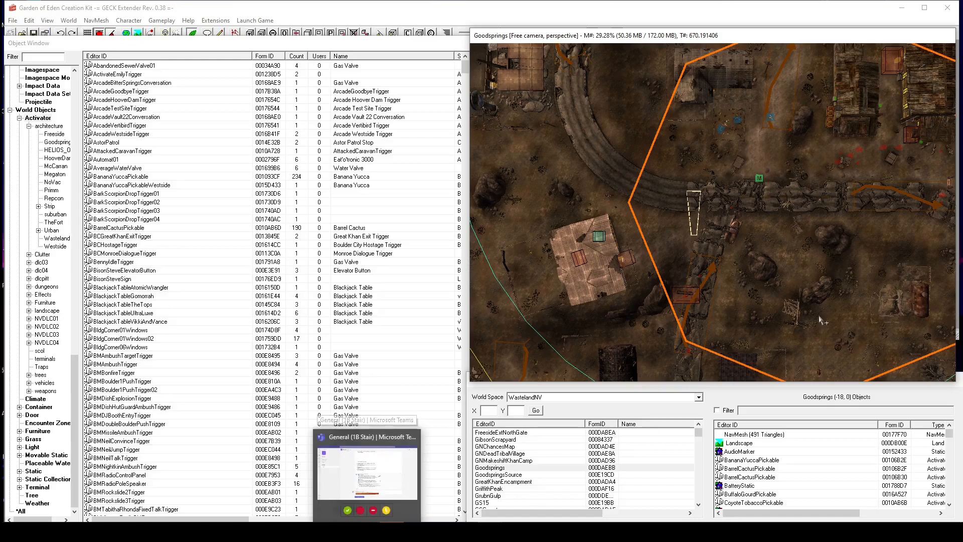
{"action": "middle_click_drag", "start_coordinate": [700, 216], "coordinate": [638, 257]}
{"action": "middle_click_drag", "start_coordinate": [789, 111], "coordinate": [652, 258]}
{"action": "scroll", "coordinate": [652, 259], "scroll_direction": "up", "scroll_amount": 3}
{"action": "scroll", "coordinate": [651, 258], "scroll_direction": "up", "scroll_amount": 9}
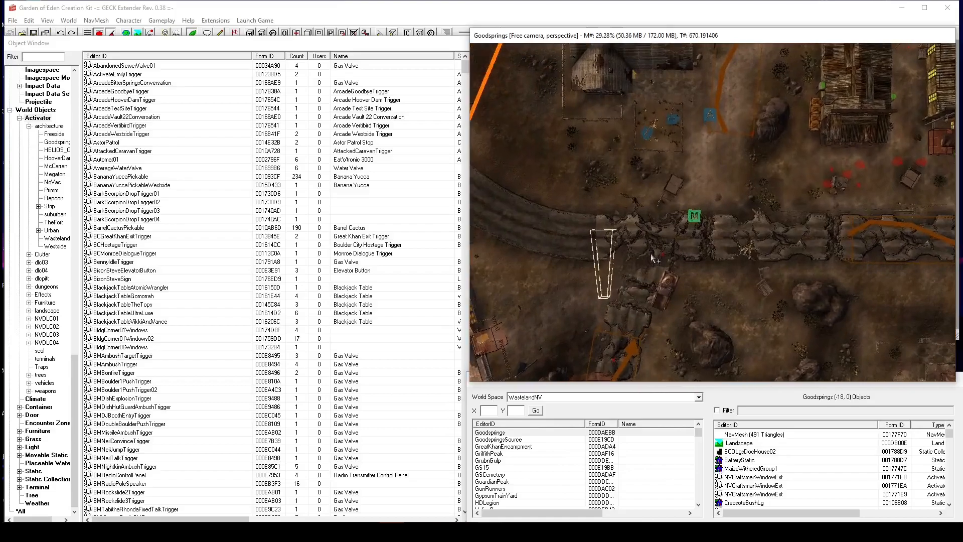
{"action": "middle_click_drag", "start_coordinate": [761, 207], "coordinate": [705, 261]}
{"action": "scroll", "coordinate": [706, 292], "scroll_direction": "down", "scroll_amount": 3}
{"action": "scroll", "coordinate": [758, 205], "scroll_direction": "up", "scroll_amount": 4}
{"action": "scroll", "coordinate": [705, 258], "scroll_direction": "up", "scroll_amount": 2}
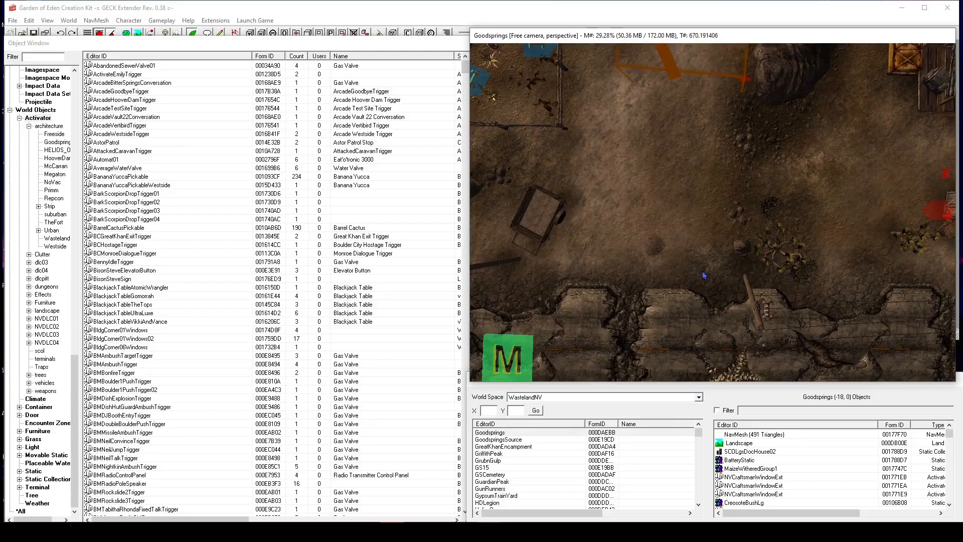
{"action": "middle_click_drag", "start_coordinate": [703, 275], "coordinate": [890, 457]}
{"action": "middle_click_drag", "start_coordinate": [629, 57], "coordinate": [720, 225], "text": "shift"}
{"action": "middle_click_drag", "start_coordinate": [722, 175], "coordinate": [683, 122], "text": "shift"}
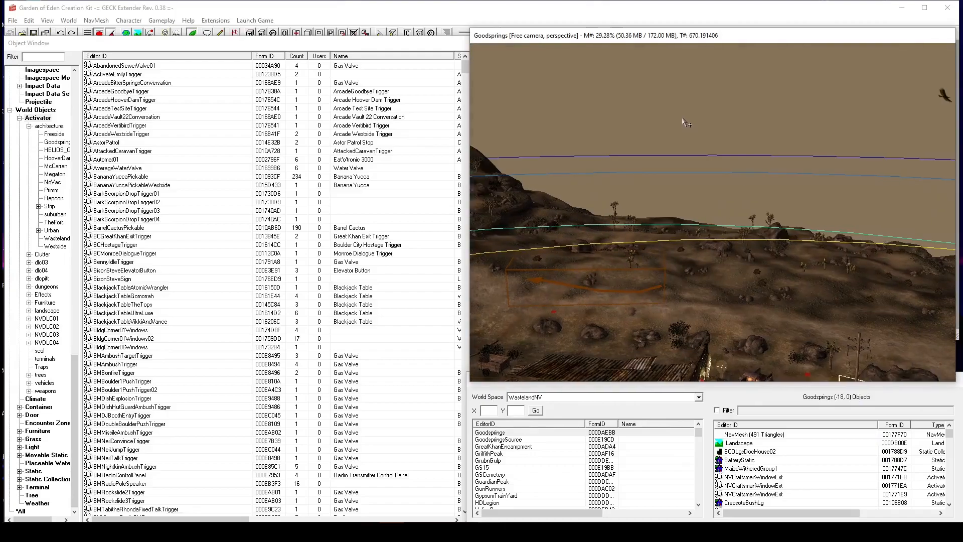
Orbit and move around Goodsprings at ground level to inspect the town and its surroundings.
{"action": "middle_click_drag", "start_coordinate": [825, 326], "coordinate": [742, 165], "text": "shift"}
{"action": "middle_click_drag", "start_coordinate": [775, 264], "coordinate": [782, 215]}
{"action": "middle_click_drag", "start_coordinate": [602, 261], "coordinate": [626, 233], "text": "shift"}
{"action": "scroll", "coordinate": [827, 259], "scroll_direction": "up", "scroll_amount": 5}
{"action": "mouse_move", "coordinate": [626, 233]}
{"action": "left_mouse_down", "text": "shift"}
{"action": "mouse_move", "coordinate": [524, 242]}
{"action": "mouse_move", "coordinate": [610, 226]}
{"action": "left_mouse_up", "text": "shift"}
{"action": "scroll", "coordinate": [609, 230], "scroll_direction": "up", "scroll_amount": 4}
{"action": "scroll", "coordinate": [618, 235], "scroll_direction": "up", "scroll_amount": 4}
{"action": "middle_click_drag", "start_coordinate": [562, 237], "coordinate": [352, 218], "text": "shift"}
{"action": "scroll", "coordinate": [567, 270], "scroll_direction": "down", "scroll_amount": 5}
{"action": "middle_click_drag", "start_coordinate": [567, 270], "coordinate": [582, 249], "text": "shift"}
{"action": "middle_click_drag", "start_coordinate": [688, 245], "coordinate": [674, 291], "text": "shift"}
{"action": "scroll", "coordinate": [682, 296], "scroll_direction": "up", "scroll_amount": 5}
{"action": "scroll", "coordinate": [684, 296], "scroll_direction": "down", "scroll_amount": 6}
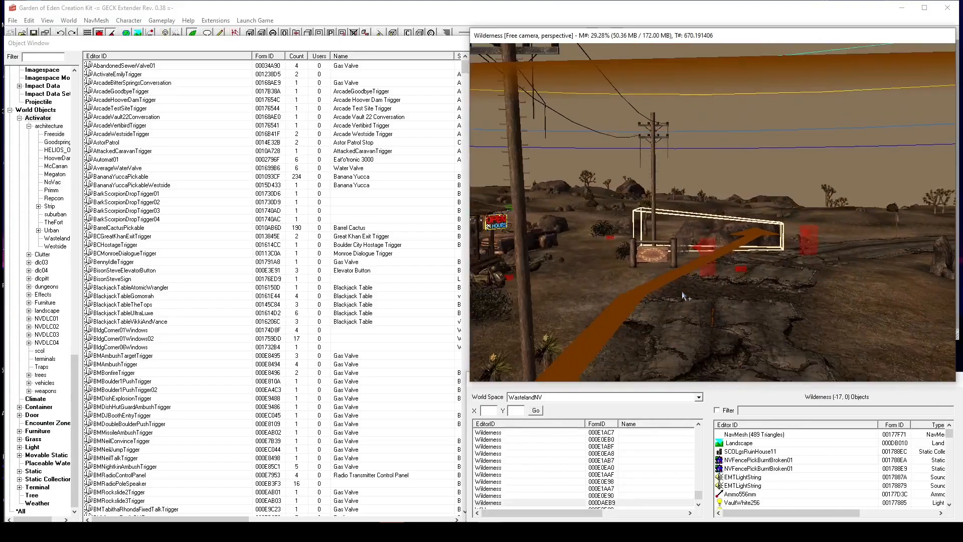
{"action": "middle_click_drag", "start_coordinate": [683, 292], "coordinate": [429, 277], "text": "shift"}
{"action": "middle_click_drag", "start_coordinate": [777, 275], "coordinate": [787, 211], "text": "shift"}
{"action": "middle_click_drag", "start_coordinate": [882, 207], "coordinate": [712, 242], "text": "shift"}
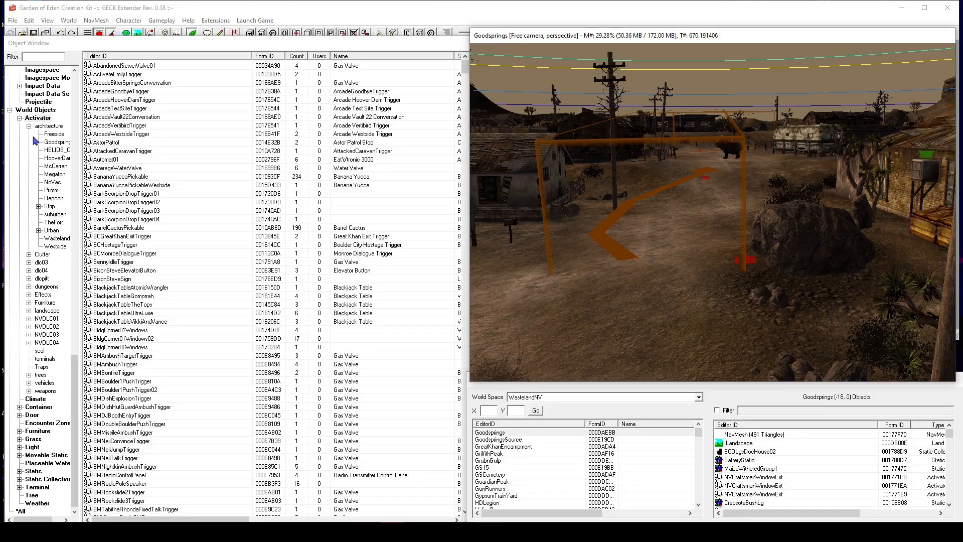
Display the Goodsprings architecture activators in the object window.
{"action": "left_click", "coordinate": [59, 143]}
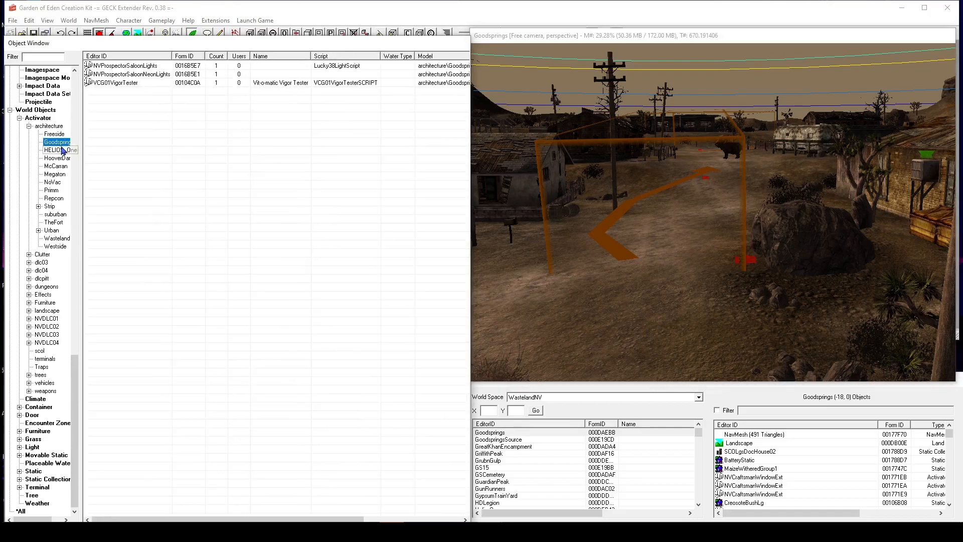
{"action": "scroll", "coordinate": [30, 146], "scroll_direction": "up", "scroll_amount": 20}
{"action": "scroll", "coordinate": [29, 144], "scroll_direction": "up", "scroll_amount": 6}
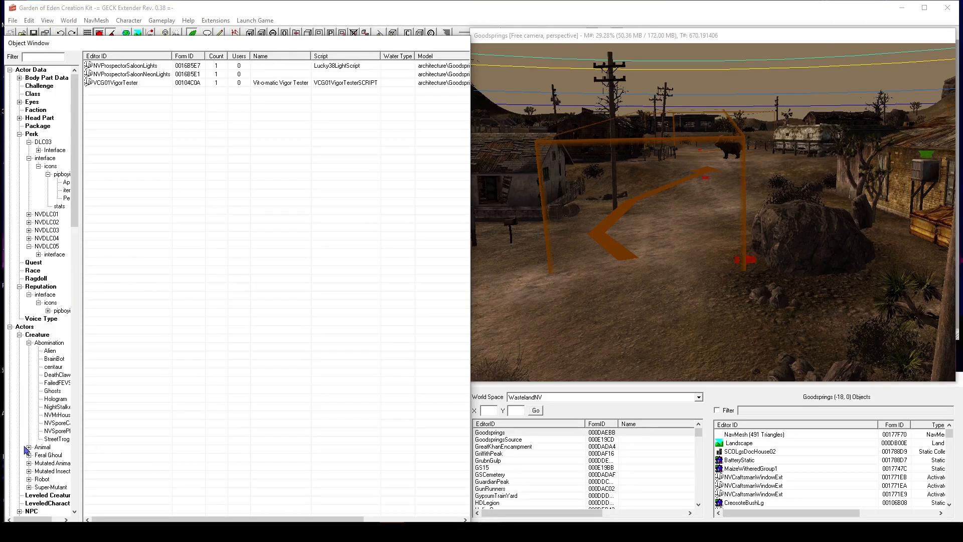
Open the Weapon item category in the object window.
{"action": "scroll", "coordinate": [27, 449], "scroll_direction": "down", "scroll_amount": 8}
{"action": "scroll", "coordinate": [27, 449], "scroll_direction": "down", "scroll_amount": 5}
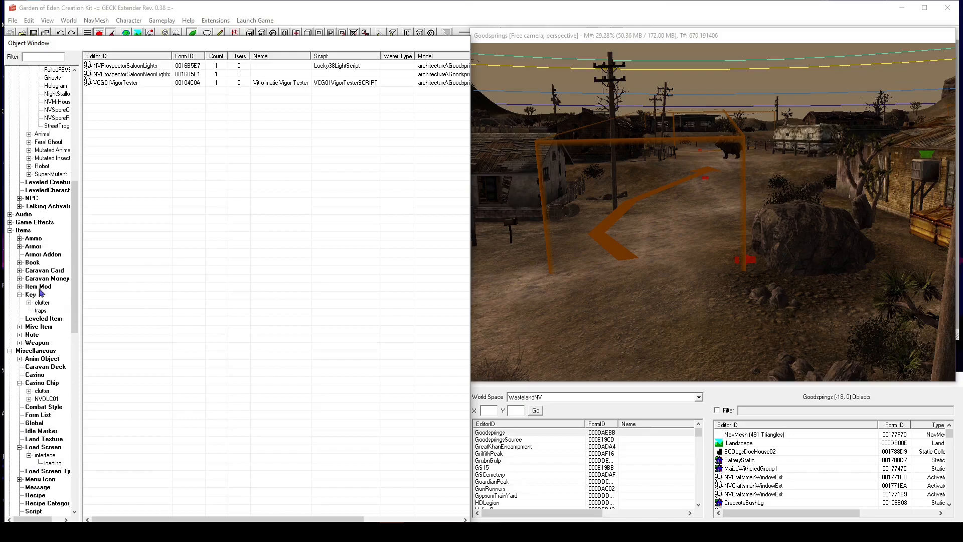
{"action": "scroll", "coordinate": [47, 409], "scroll_direction": "down", "scroll_amount": 7}
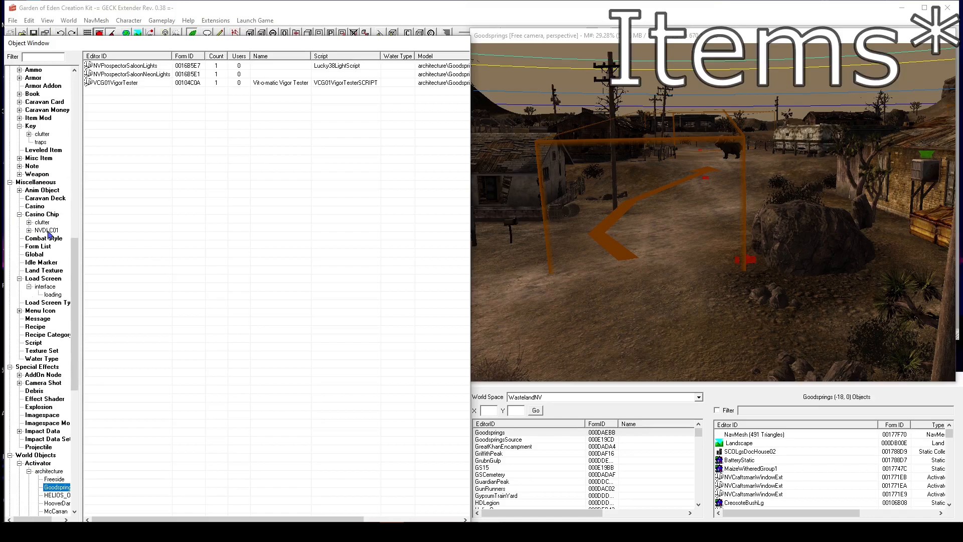
{"action": "scroll", "coordinate": [50, 235], "scroll_direction": "up", "scroll_amount": 4}
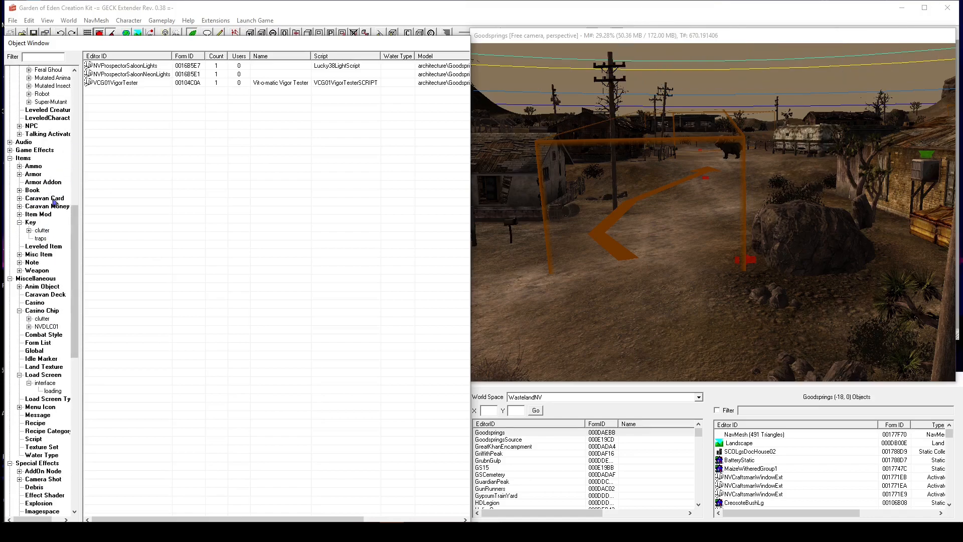
{"action": "left_click", "coordinate": [33, 271]}
{"action": "scroll", "coordinate": [15, 188], "scroll_direction": "up", "scroll_amount": 12}
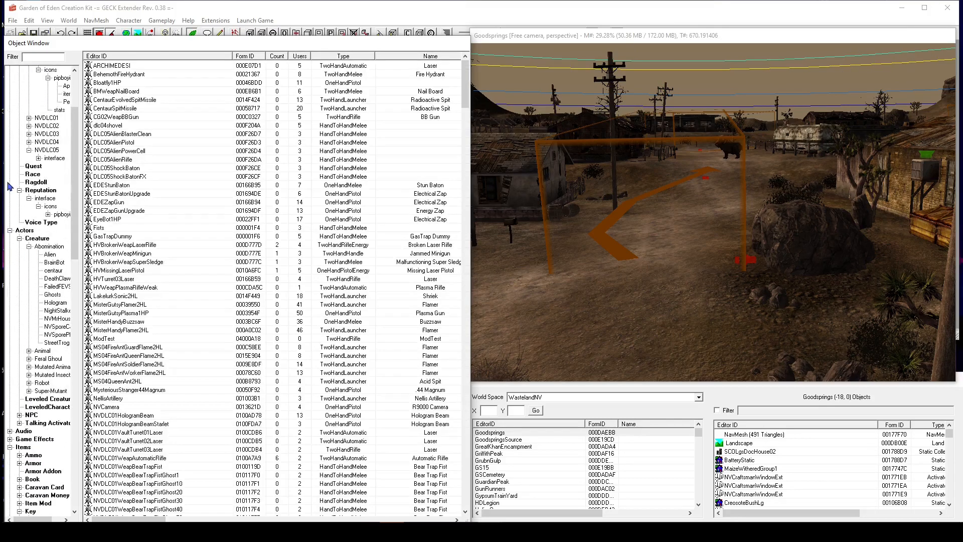
Reopen the Weapon category under Items and scroll through the list of weapons.
{"action": "left_click", "coordinate": [23, 447]}
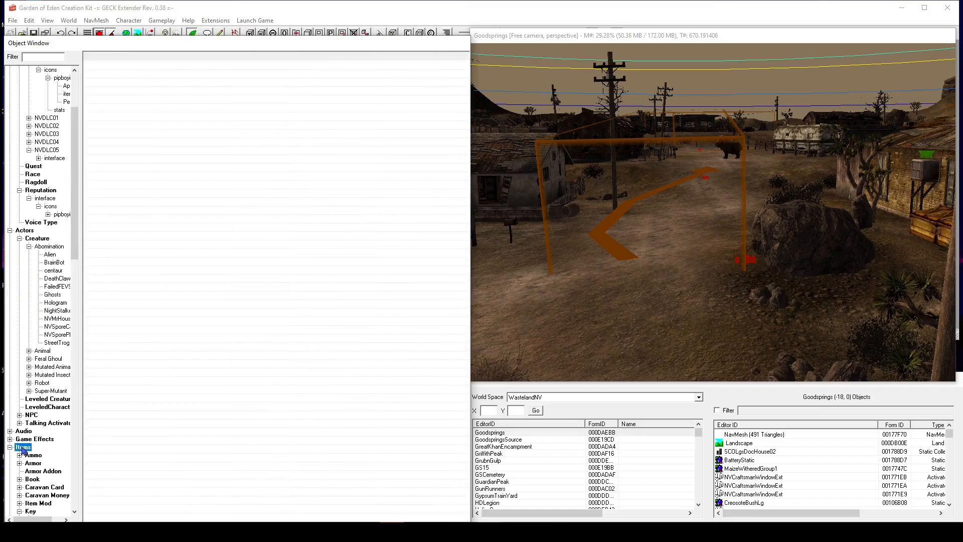
{"action": "scroll", "coordinate": [26, 441], "scroll_direction": "down", "scroll_amount": 6}
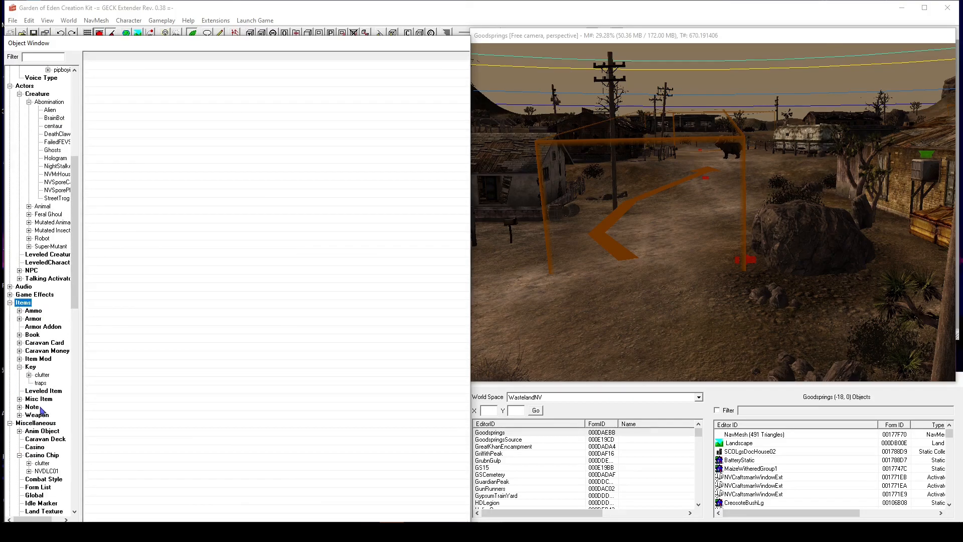
{"action": "left_click", "coordinate": [10, 303]}
{"action": "left_click", "coordinate": [10, 303]}
{"action": "left_click", "coordinate": [29, 416]}
{"action": "left_click", "coordinate": [153, 270]}
{"action": "scroll", "coordinate": [335, 127], "scroll_direction": "down", "scroll_amount": 1}
{"action": "scroll", "coordinate": [335, 126], "scroll_direction": "down", "scroll_amount": 20}
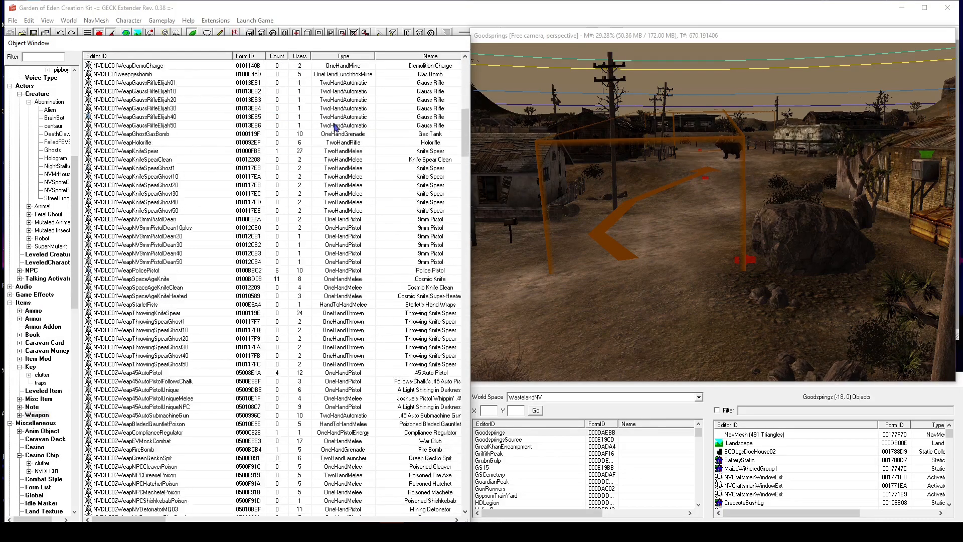
{"action": "scroll", "coordinate": [335, 127], "scroll_direction": "down", "scroll_amount": 20}
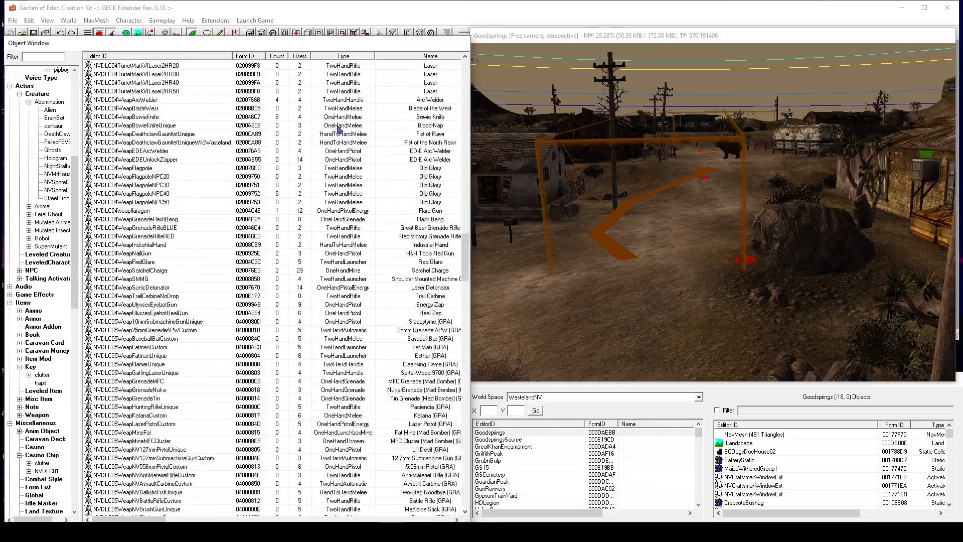
{"action": "scroll", "coordinate": [340, 130], "scroll_direction": "down", "scroll_amount": 20}
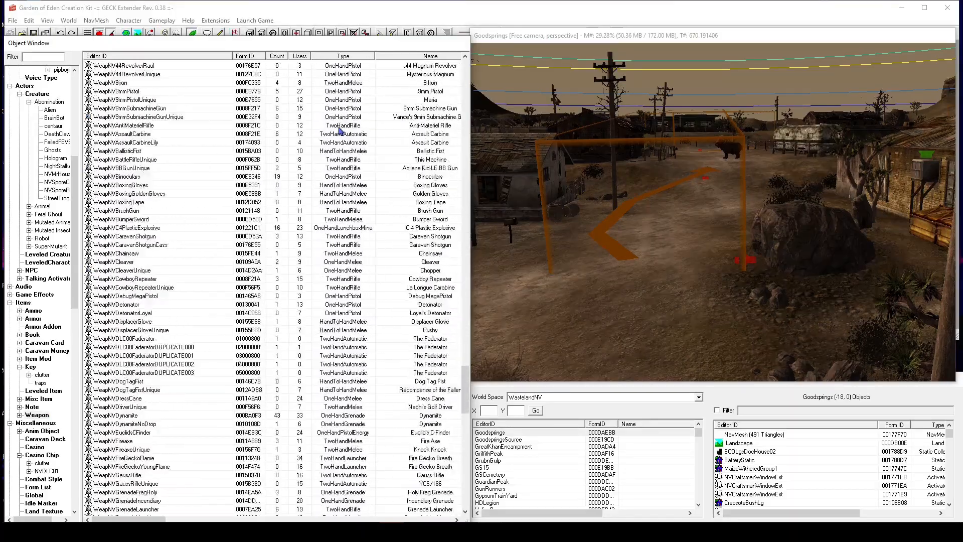
{"action": "scroll", "coordinate": [340, 130], "scroll_direction": "down", "scroll_amount": 13}
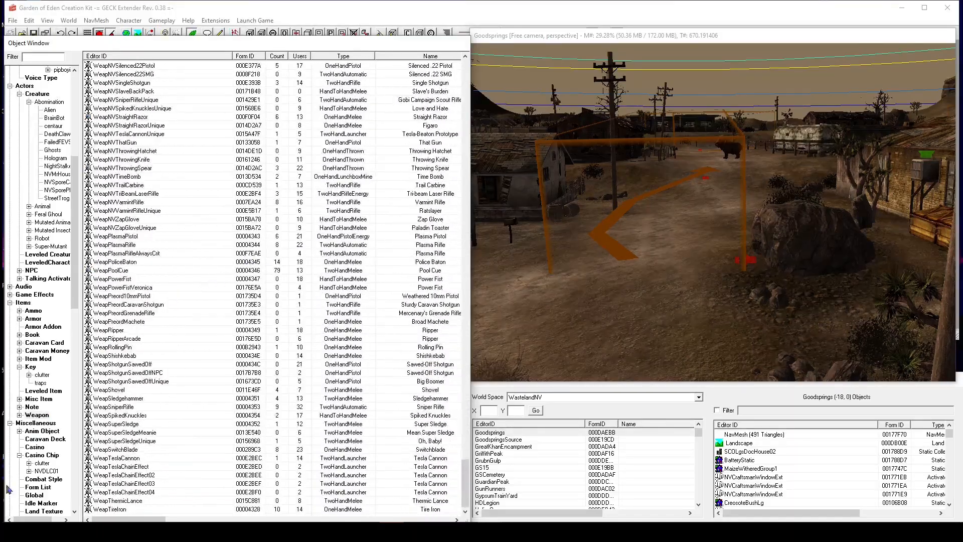
Expand the Weapon category to reveal its subfolders.
{"action": "left_click", "coordinate": [19, 415]}
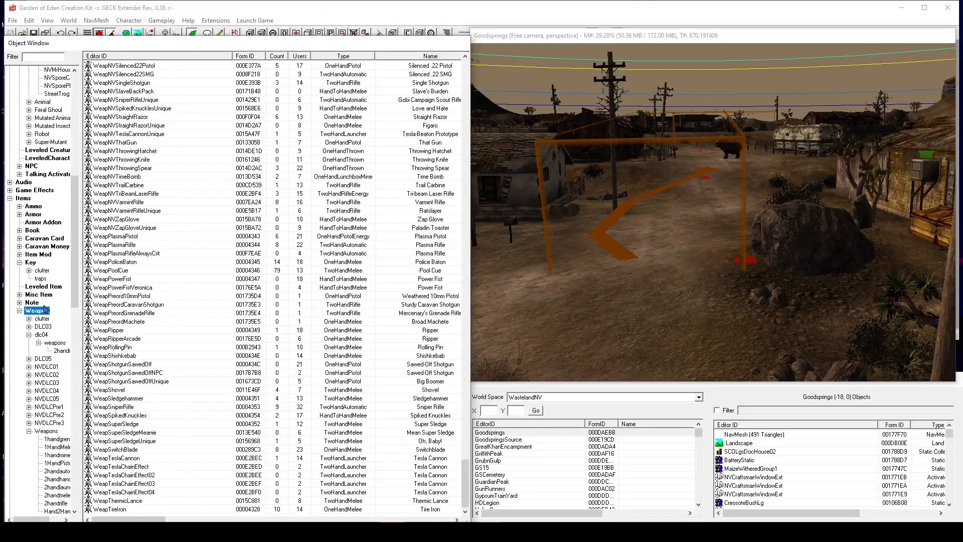
{"action": "scroll", "coordinate": [45, 348], "scroll_direction": "down", "scroll_amount": 5}
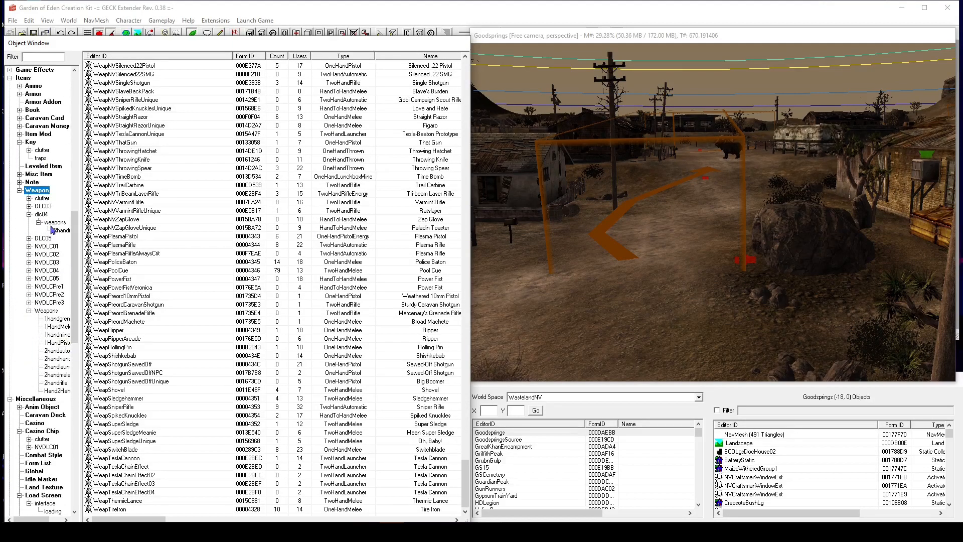
{"action": "scroll", "coordinate": [176, 318], "scroll_direction": "up", "scroll_amount": 16}
{"action": "scroll", "coordinate": [179, 322], "scroll_direction": "up", "scroll_amount": 3}
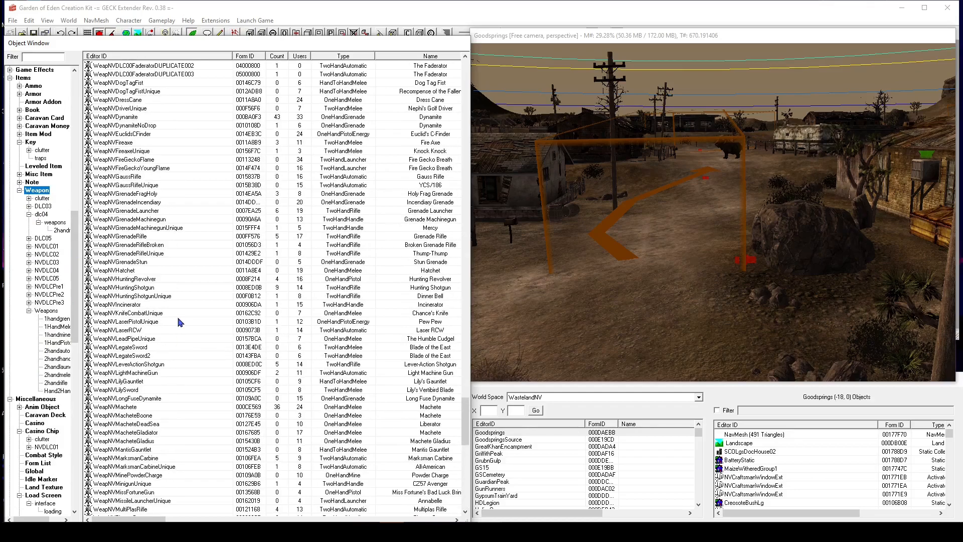
Select the WeapNVLaserPistolUnique (Pew Pew) weapon entry.
{"action": "left_click", "coordinate": [180, 321]}
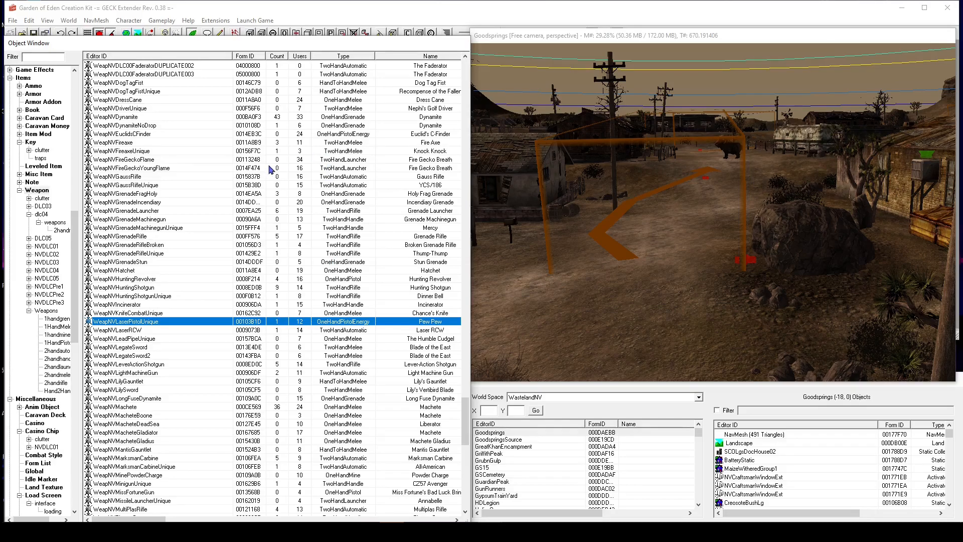
{"action": "scroll", "coordinate": [271, 170], "scroll_direction": "up", "scroll_amount": 16}
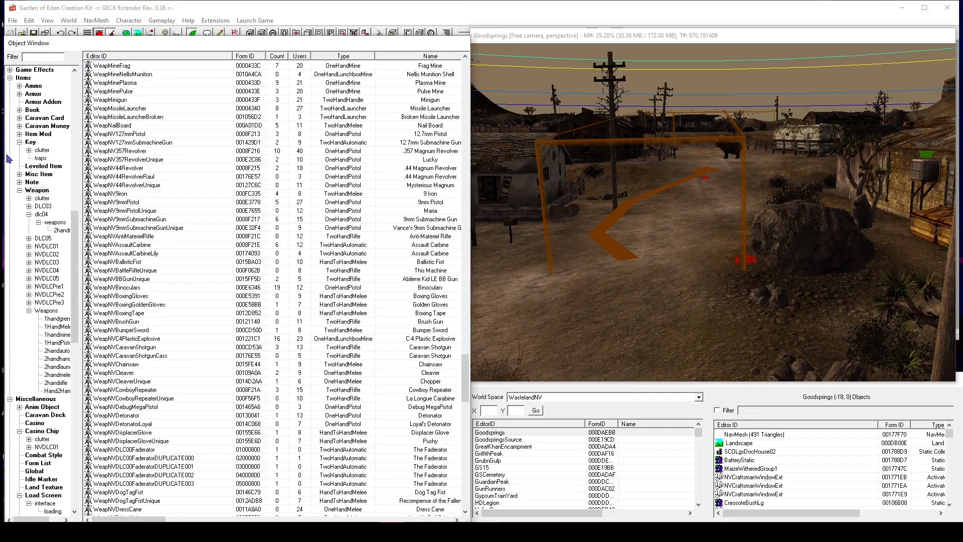
Browse the full Weapon category list from the top.
{"action": "left_click", "coordinate": [26, 193]}
{"action": "scroll", "coordinate": [118, 63], "scroll_direction": "up", "scroll_amount": 5}
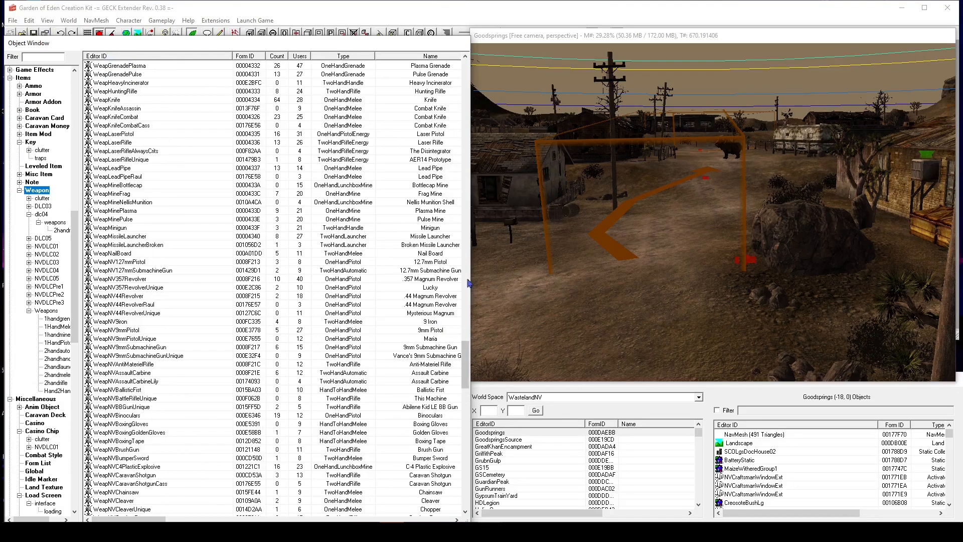
{"action": "left_click_drag", "start_coordinate": [465, 350], "coordinate": [465, 68]}
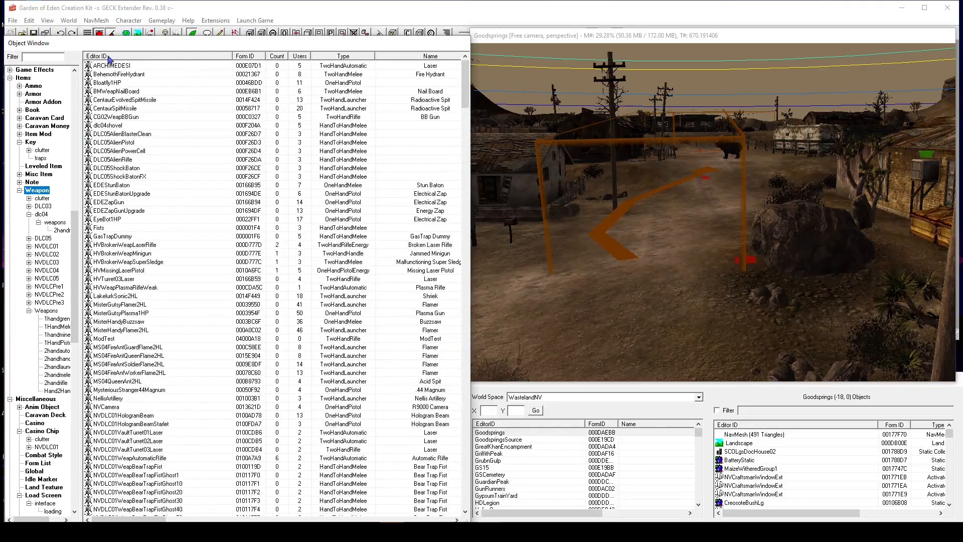
{"action": "scroll", "coordinate": [121, 205], "scroll_direction": "down", "scroll_amount": 20}
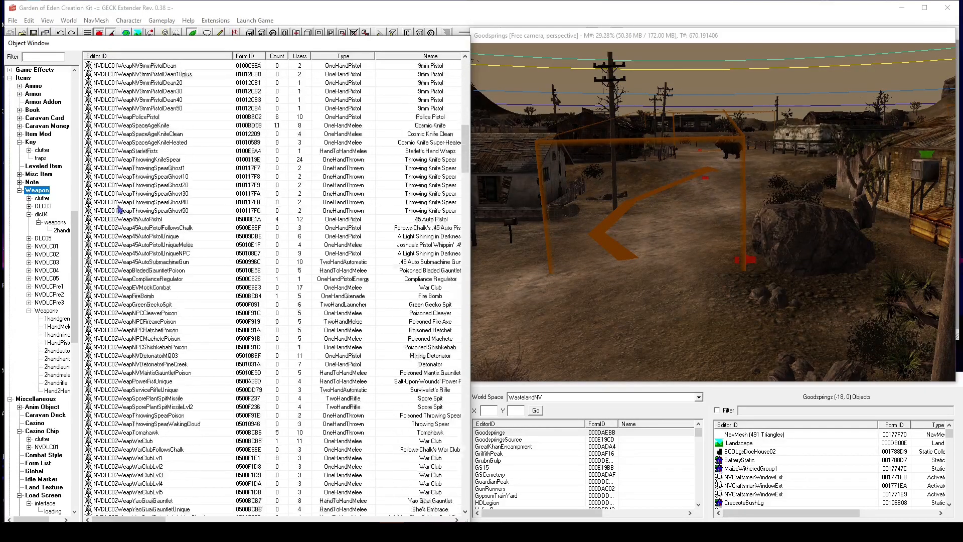
{"action": "scroll", "coordinate": [119, 208], "scroll_direction": "down", "scroll_amount": 20}
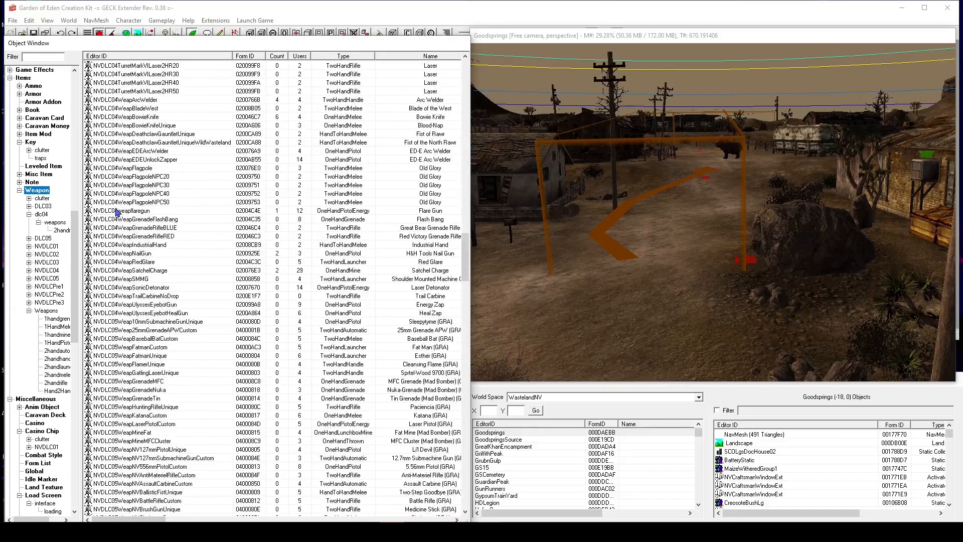
Scroll through the weapon list and open the WeapNV9mmPistol entry for editing.
{"action": "scroll", "coordinate": [115, 214], "scroll_direction": "down", "scroll_amount": 15}
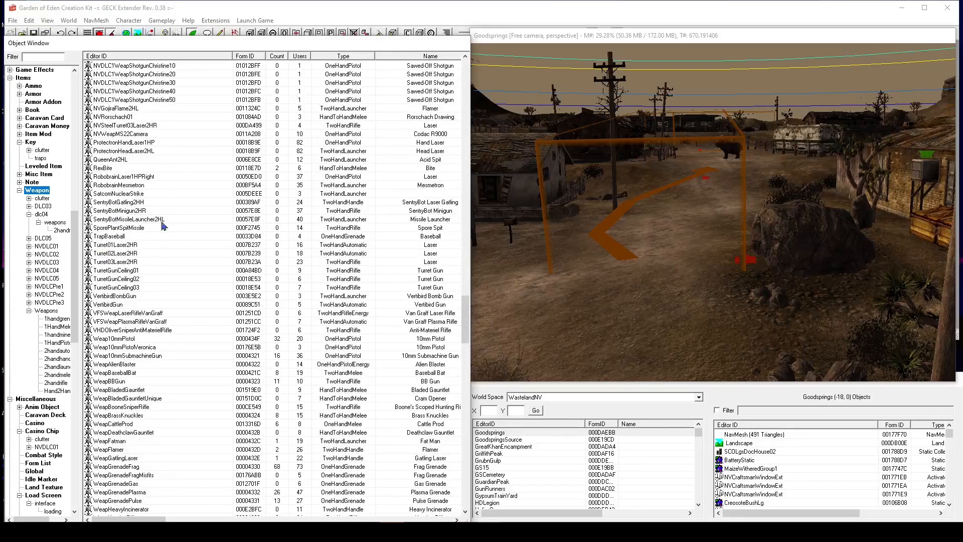
{"action": "scroll", "coordinate": [134, 268], "scroll_direction": "down", "scroll_amount": 5}
{"action": "scroll", "coordinate": [123, 297], "scroll_direction": "down", "scroll_amount": 20}
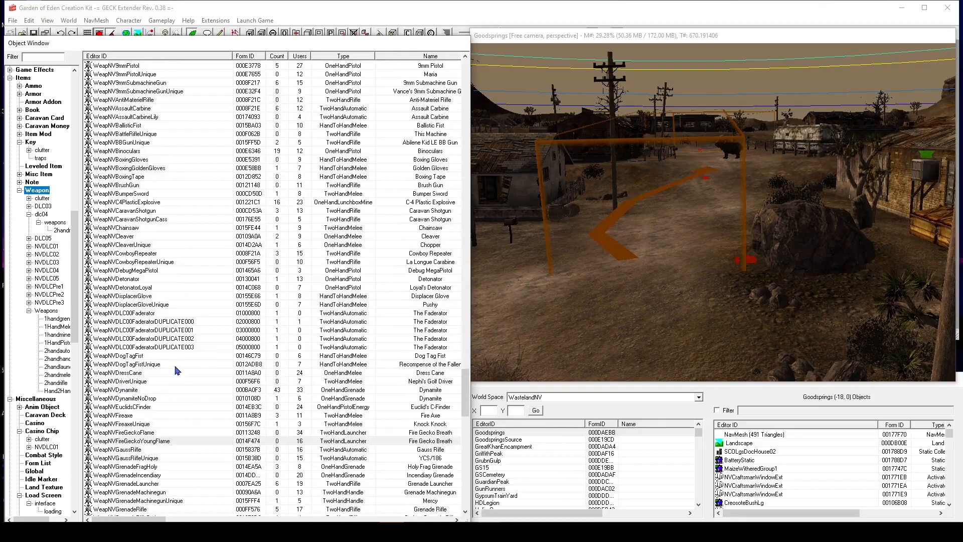
{"action": "scroll", "coordinate": [176, 371], "scroll_direction": "up", "scroll_amount": 5}
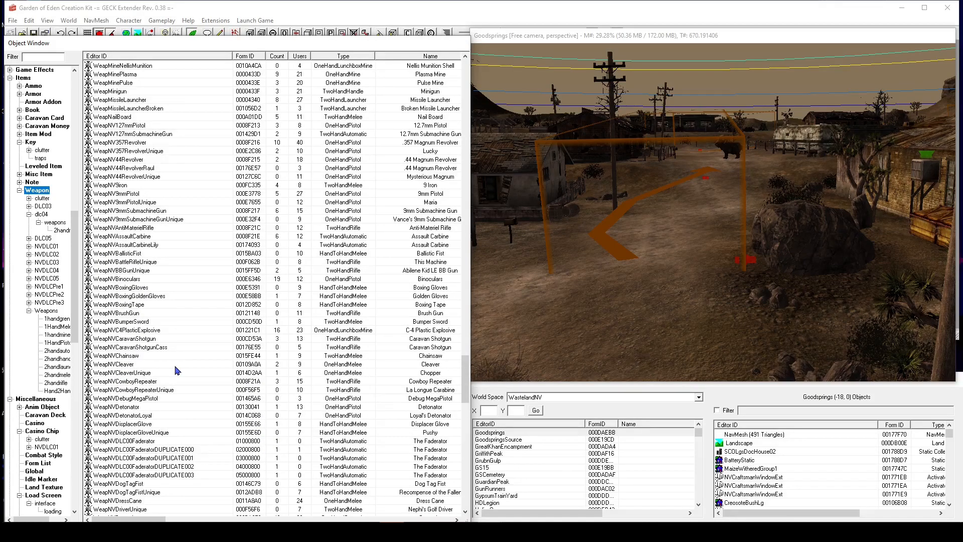
{"action": "left_click", "coordinate": [131, 193]}
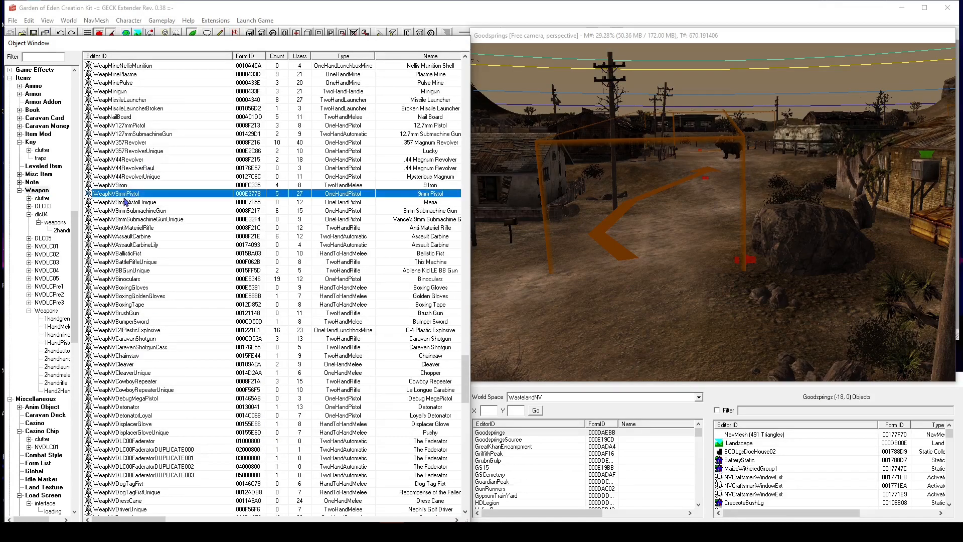
{"action": "double_click", "coordinate": [165, 195]}
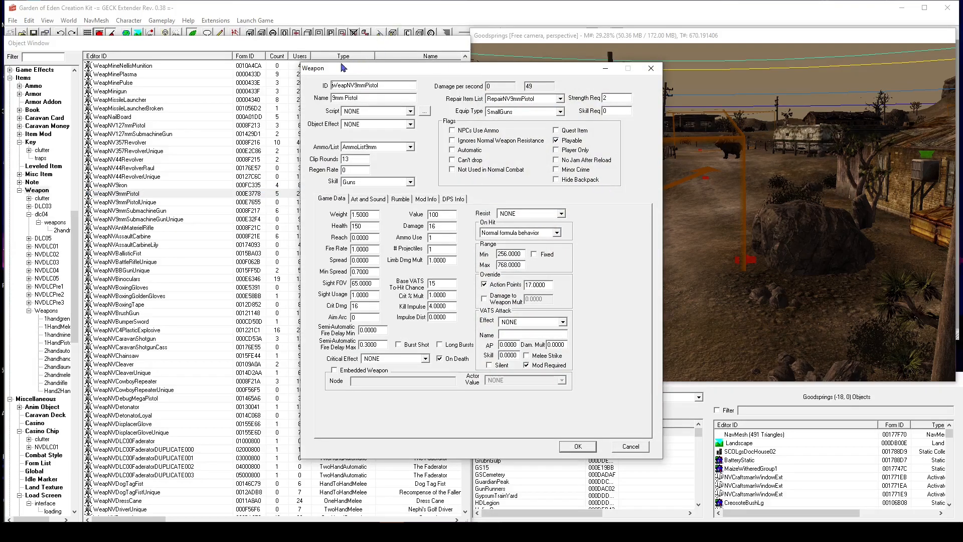
Set the weapon's ID to YtTutPistolTest and its name to Run for your life.
{"action": "double_click", "coordinate": [386, 84]}
{"action": "type", "text": "Tu"}
{"action": "type", "text": "Y"}
{"action": "key", "text": "Tab"}
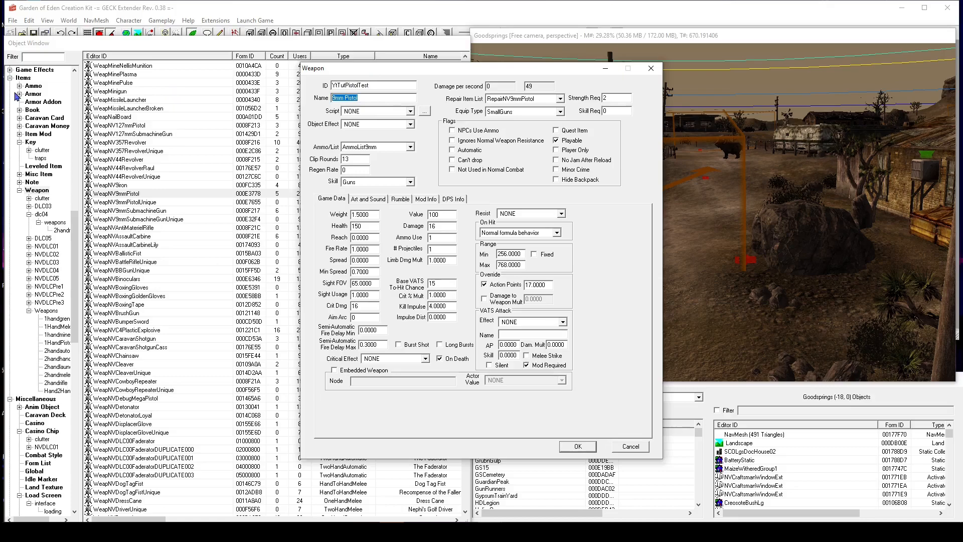
{"action": "type", "text": "Ru"}
{"action": "type", "text": "ur life"}
Set the weapon's ammo to AmmoMissile.
{"action": "left_click", "coordinate": [349, 147]}
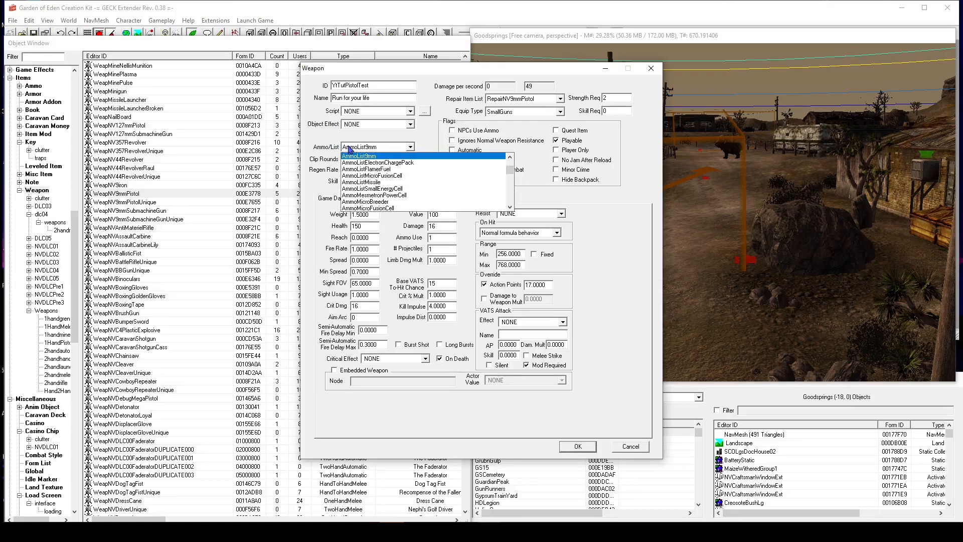
{"action": "scroll", "coordinate": [429, 179], "scroll_direction": "down", "scroll_amount": 3}
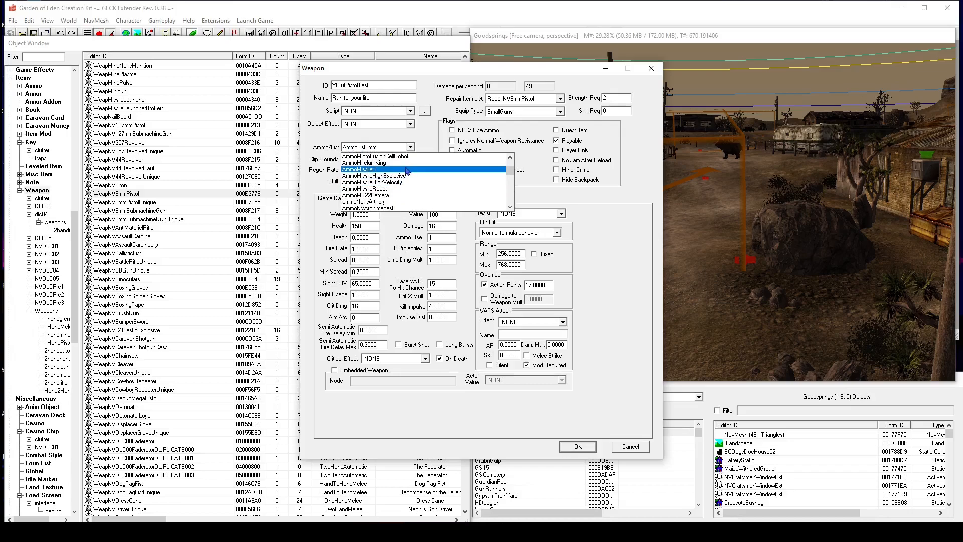
{"action": "left_click", "coordinate": [407, 169]}
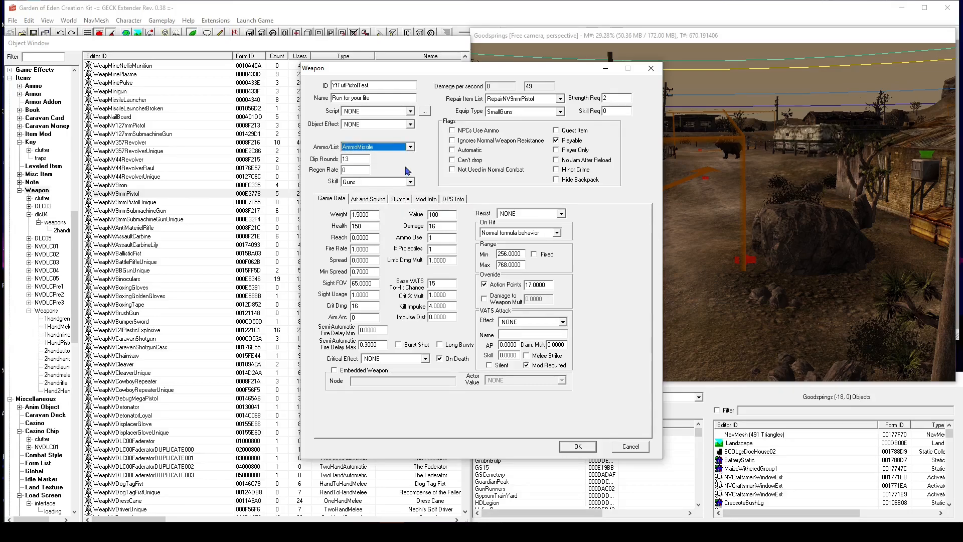
Set clip rounds to 10 and regen rate to 2.
{"action": "double_click", "coordinate": [359, 160]}
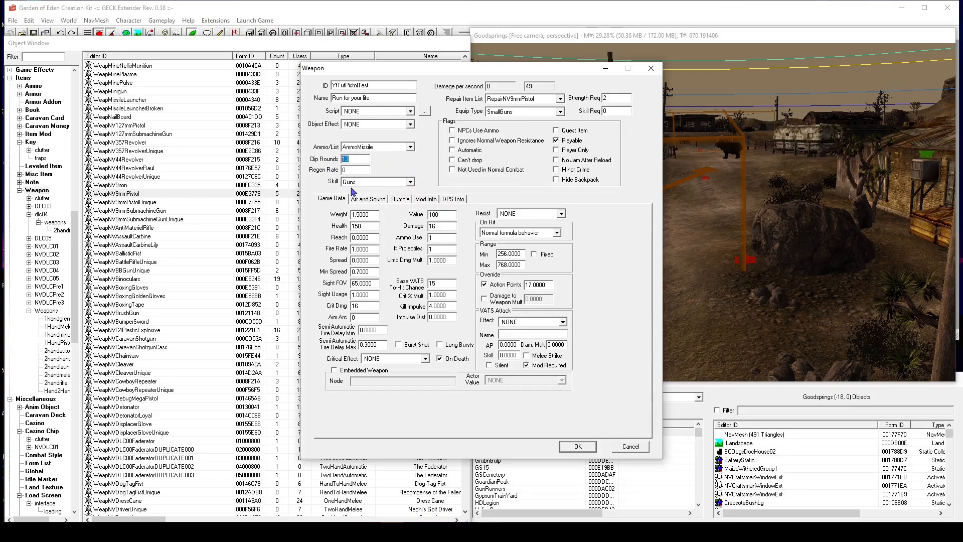
{"action": "type", "text": "10"}
{"action": "left_click", "coordinate": [359, 169]}
{"action": "double_click", "coordinate": [359, 169]}
{"action": "left_click", "coordinate": [410, 182]}
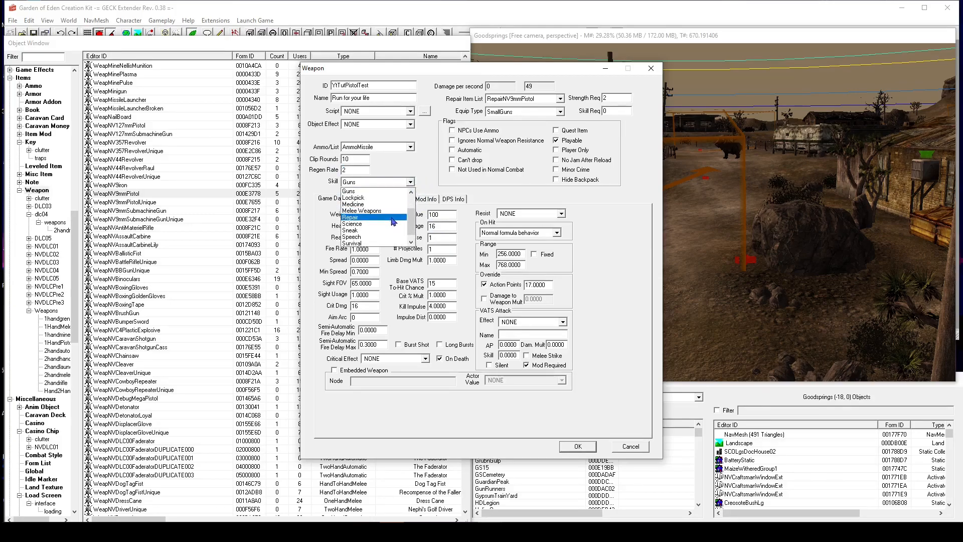
{"action": "left_click", "coordinate": [393, 191]}
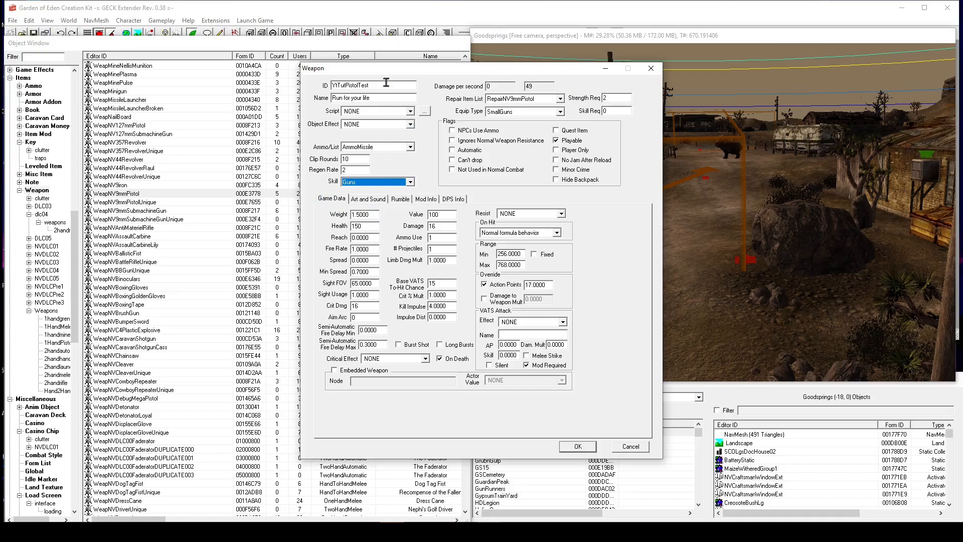
{"action": "left_click_drag", "start_coordinate": [384, 86], "coordinate": [307, 84]}
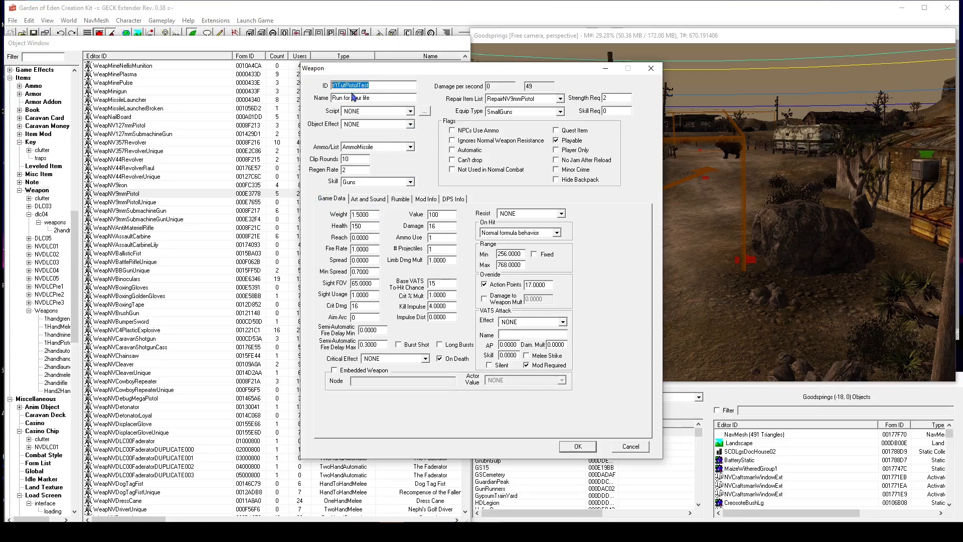
{"action": "left_click_drag", "start_coordinate": [370, 98], "coordinate": [303, 97]}
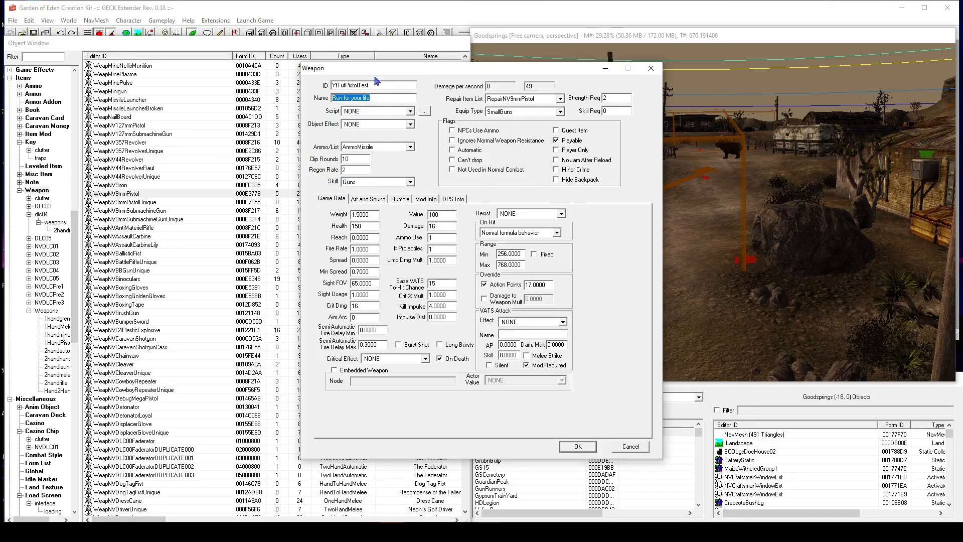
Set the weapon's strength requirement to 4.
{"action": "left_click", "coordinate": [501, 86]}
{"action": "left_click", "coordinate": [499, 86]}
{"action": "left_click", "coordinate": [510, 100]}
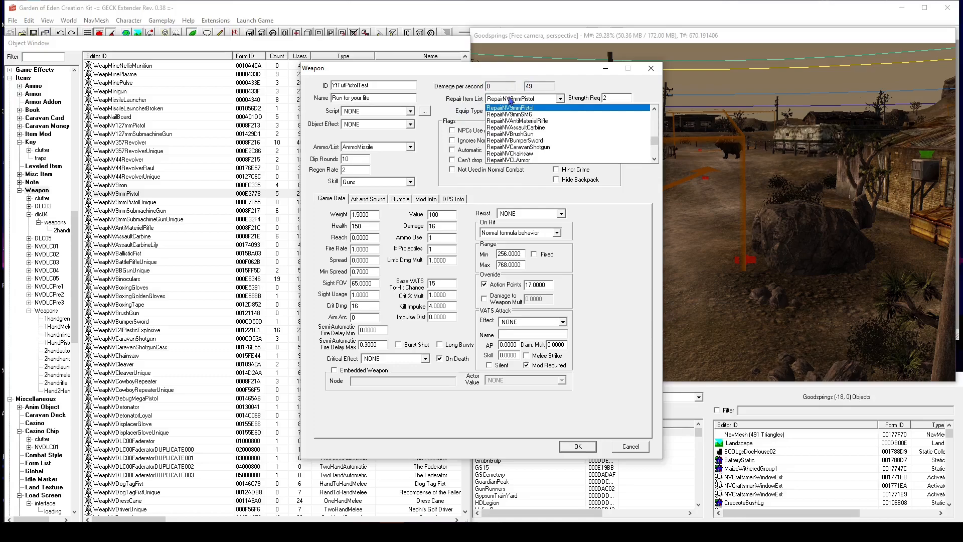
{"action": "left_click", "coordinate": [569, 108]}
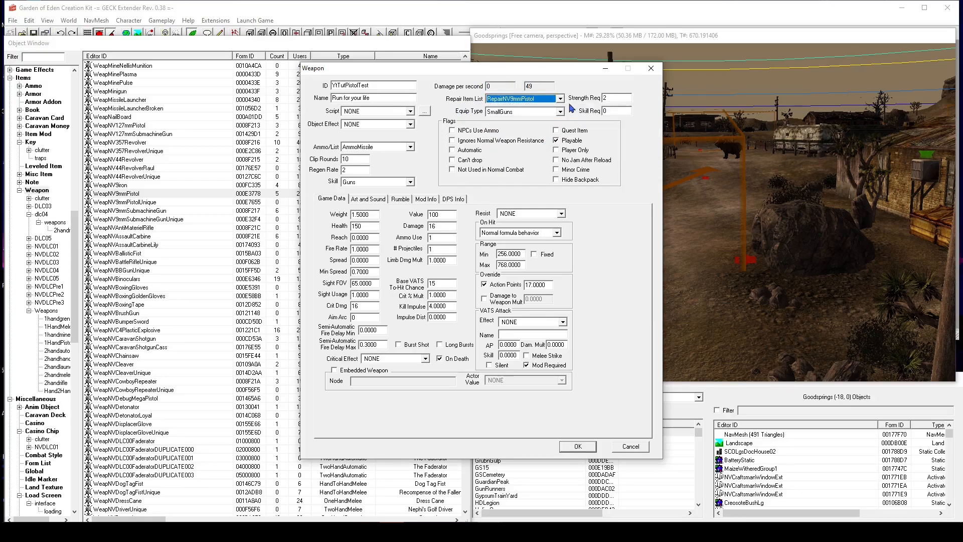
{"action": "double_click", "coordinate": [610, 96]}
{"action": "type", "text": "4"}
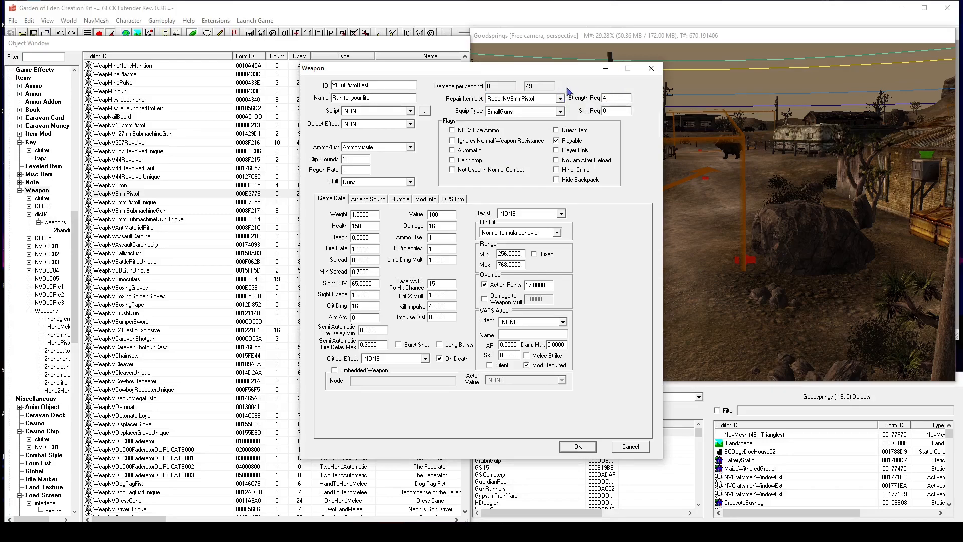
{"action": "left_click", "coordinate": [499, 112]}
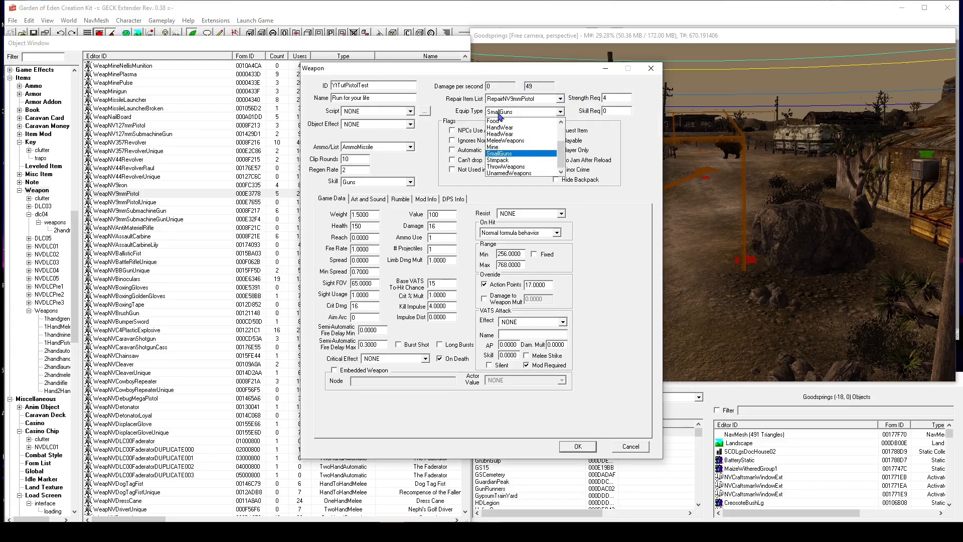
{"action": "left_click", "coordinate": [512, 114]}
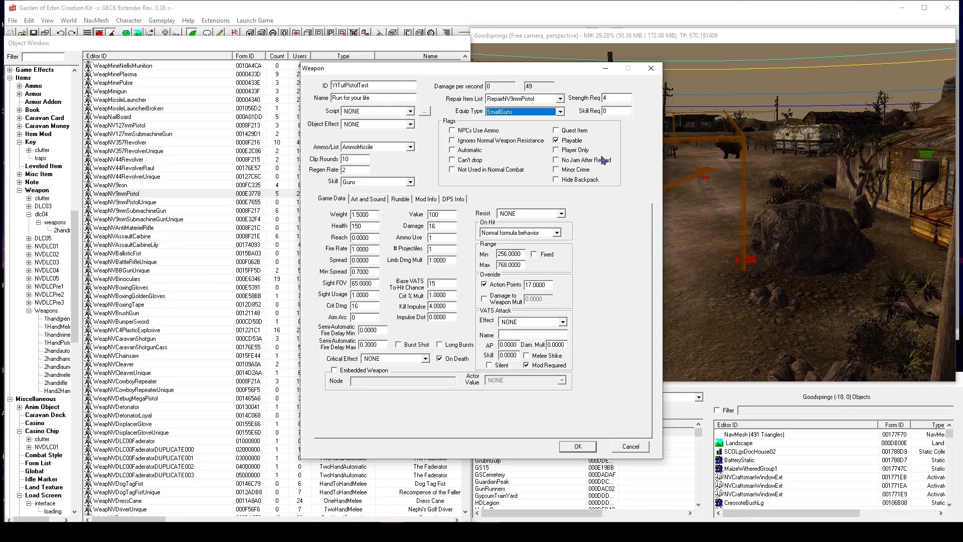
Set the game data weight to 2, health to 200 and critical damage to 1000.
{"action": "left_click", "coordinate": [359, 214]}
{"action": "left_click_drag", "start_coordinate": [355, 216], "coordinate": [376, 216]}
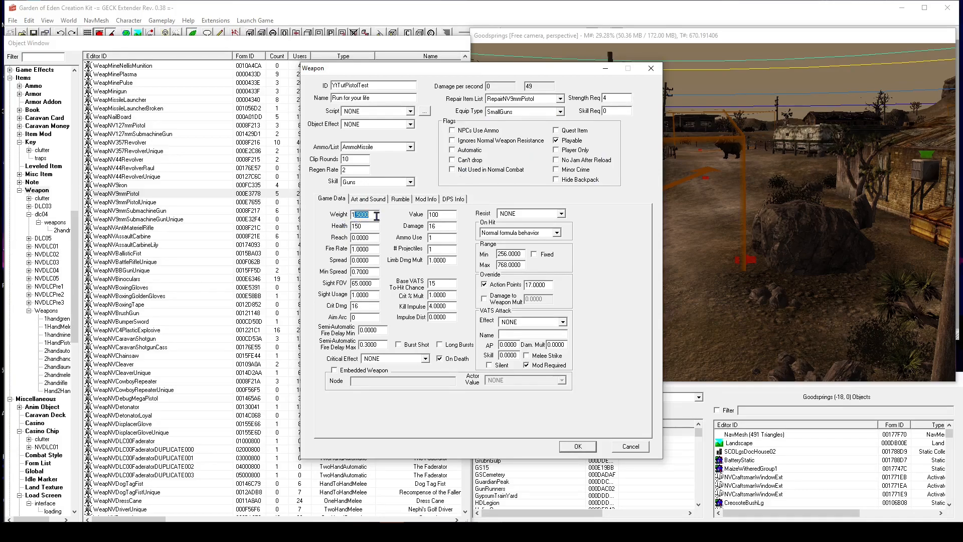
{"action": "key", "text": "BackSpace"}
{"action": "key", "text": "BackSpace"}
{"action": "type", "text": "2"}
{"action": "double_click", "coordinate": [364, 224]}
{"action": "type", "text": "200"}
{"action": "left_click", "coordinate": [355, 248]}
{"action": "left_click", "coordinate": [391, 359]}
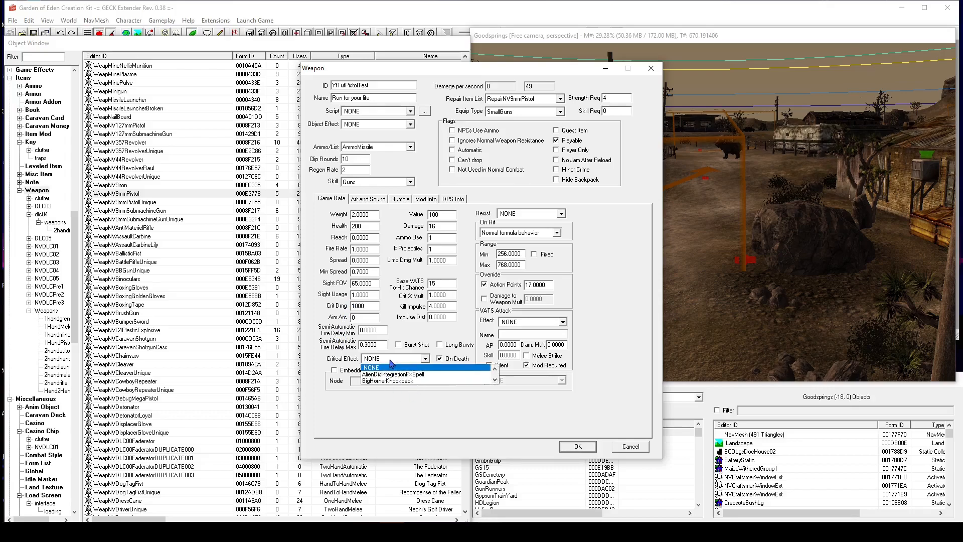
{"action": "left_click", "coordinate": [390, 362]}
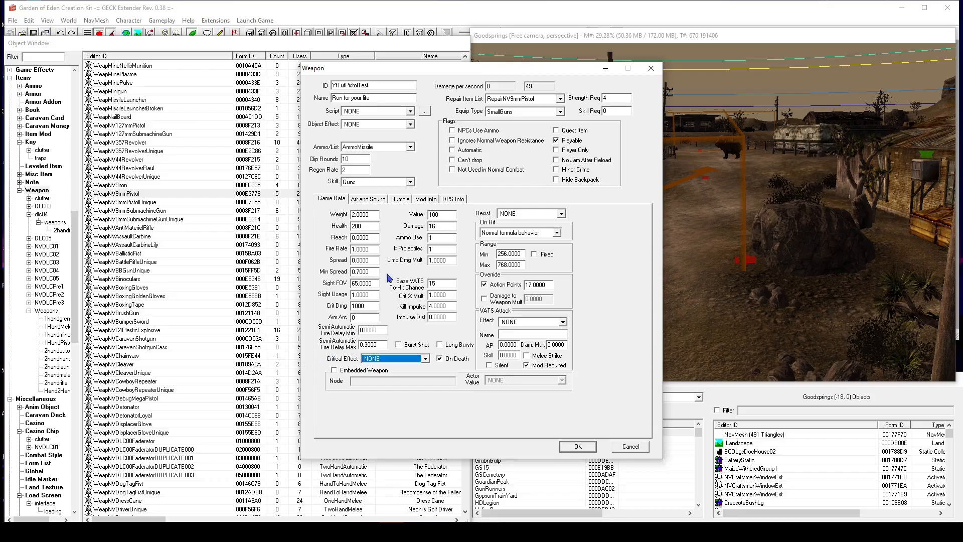
Set the weapon's damage to 800 and value to 500.
{"action": "double_click", "coordinate": [444, 227]}
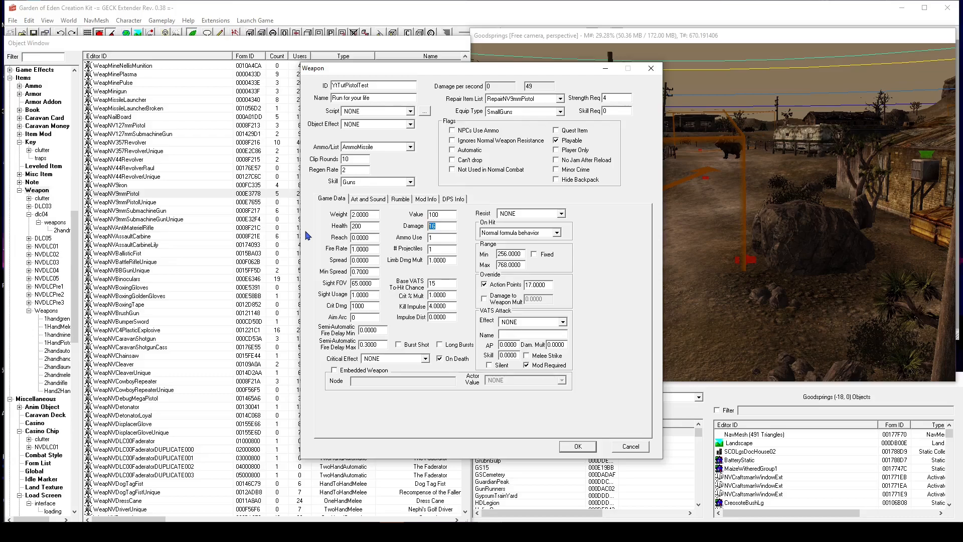
{"action": "type", "text": "89"}
{"action": "double_click", "coordinate": [441, 214]}
{"action": "type", "text": "500"}
{"action": "type", "text": "800"}
Set base VATS to-hit chance to 40, crit % mult to 2 and action points to 1.
{"action": "double_click", "coordinate": [449, 284]}
{"action": "type", "text": "40"}
{"action": "left_click", "coordinate": [431, 295]}
{"action": "key", "text": "BackSpace"}
{"action": "type", "text": "2"}
{"action": "left_click", "coordinate": [531, 284]}
{"action": "type", "text": "1"}
Set the weapon's projectile to FatMan on the Art and Sound tab.
{"action": "left_click_drag", "start_coordinate": [320, 76], "coordinate": [364, 97]}
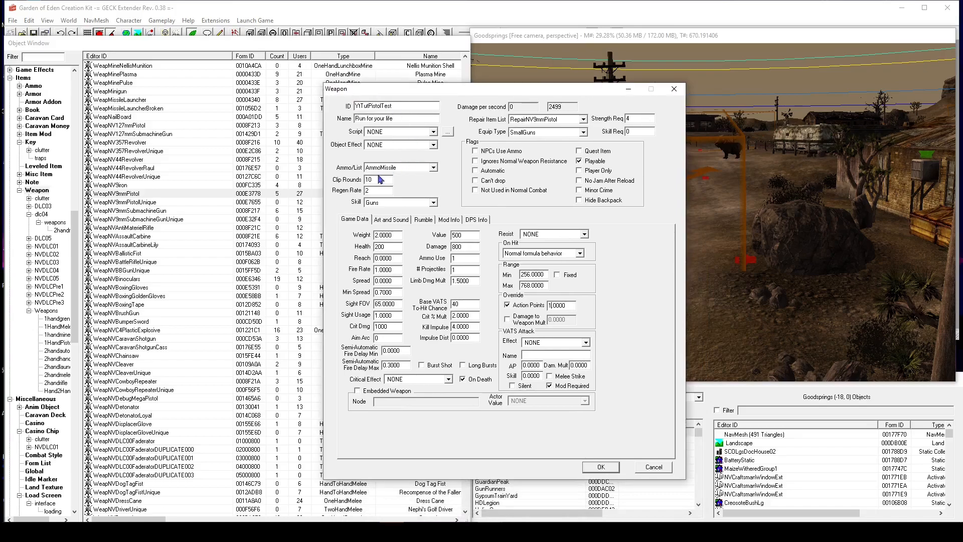
{"action": "left_click", "coordinate": [386, 221]}
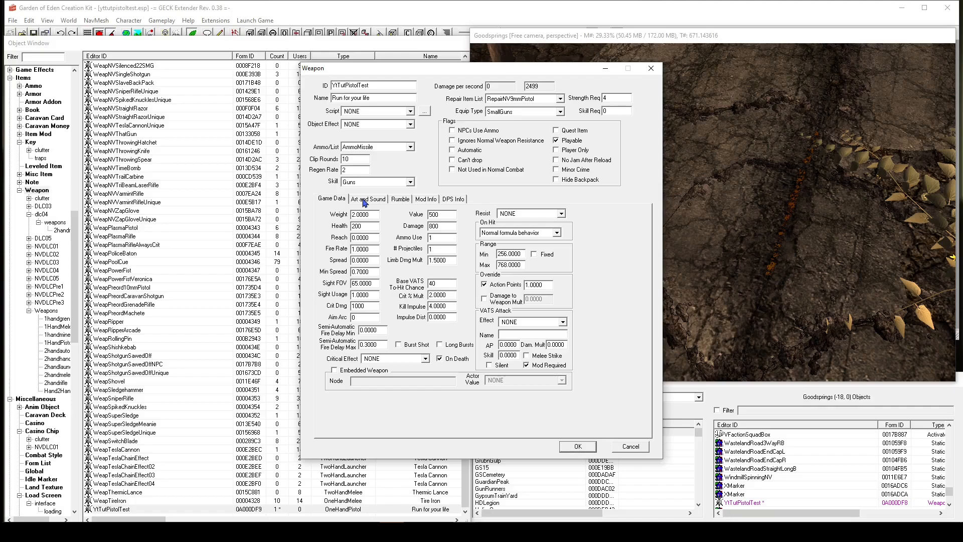
{"action": "left_click", "coordinate": [366, 199]}
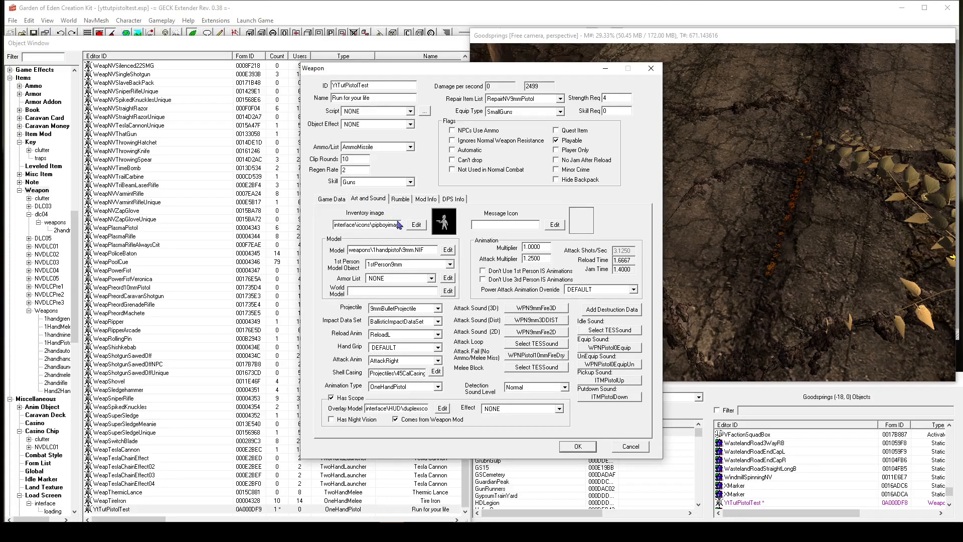
{"action": "left_click", "coordinate": [408, 308]}
{"action": "scroll", "coordinate": [425, 341], "scroll_direction": "down", "scroll_amount": 3}
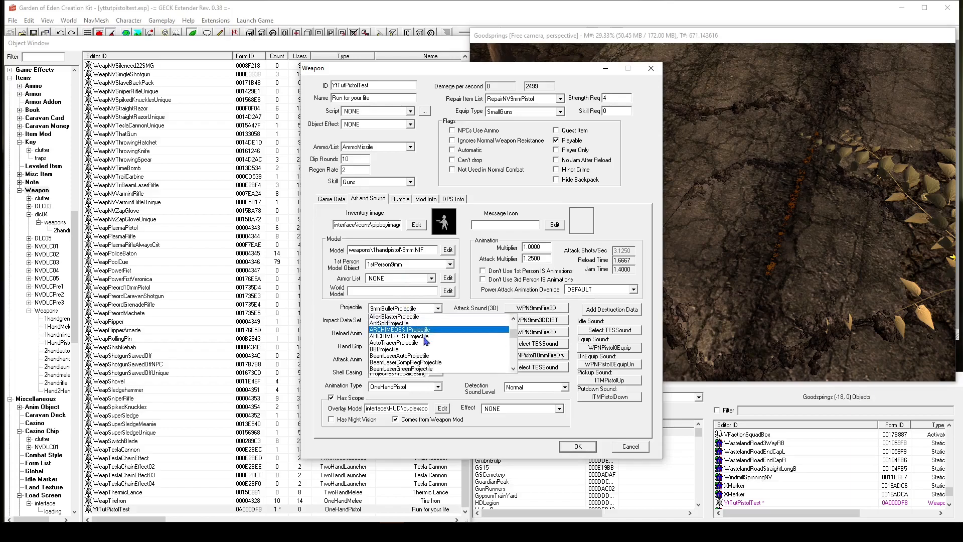
{"action": "scroll", "coordinate": [426, 341], "scroll_direction": "down", "scroll_amount": 7}
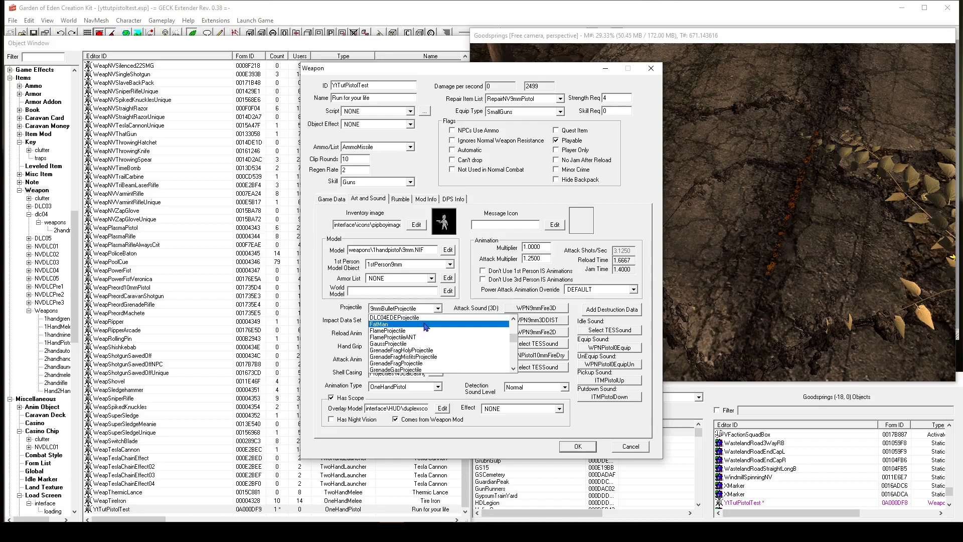
{"action": "left_click", "coordinate": [425, 325]}
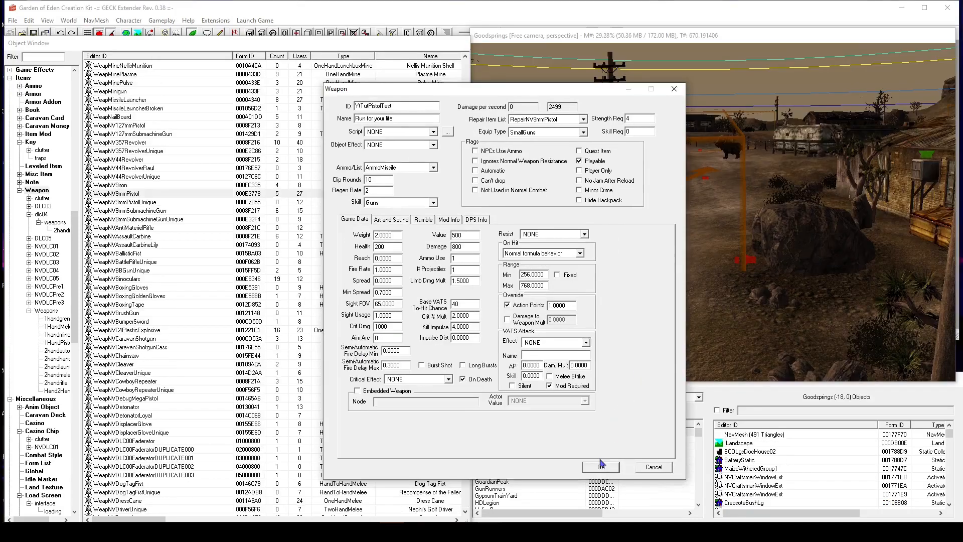
Save the edited weapon, creating it as a new form.
{"action": "left_click", "coordinate": [600, 467]}
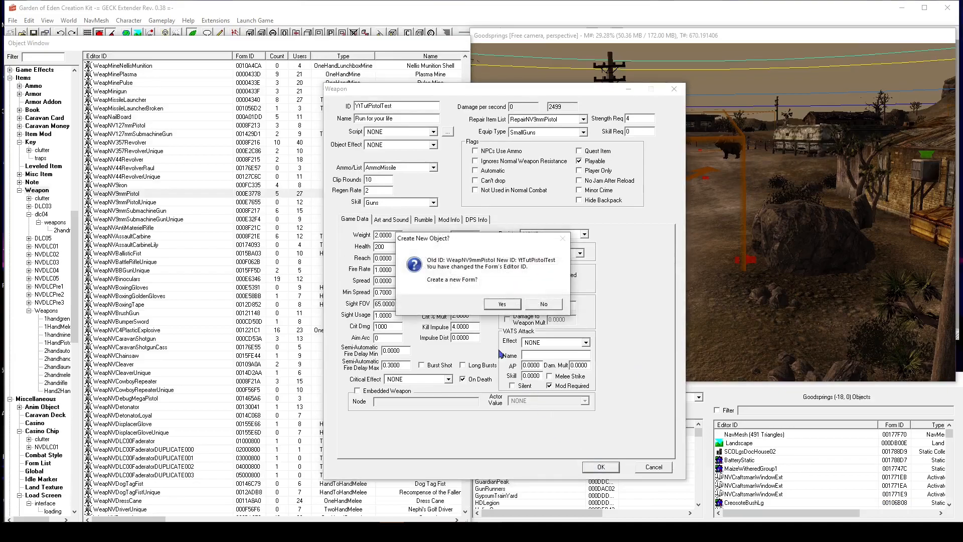
{"action": "left_click_drag", "start_coordinate": [420, 240], "coordinate": [429, 237]}
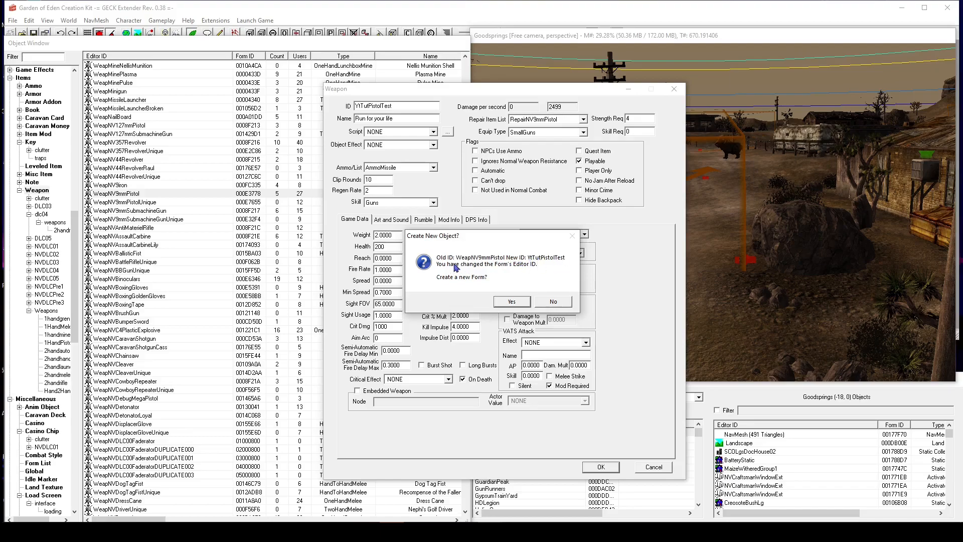
{"action": "left_click", "coordinate": [510, 301]}
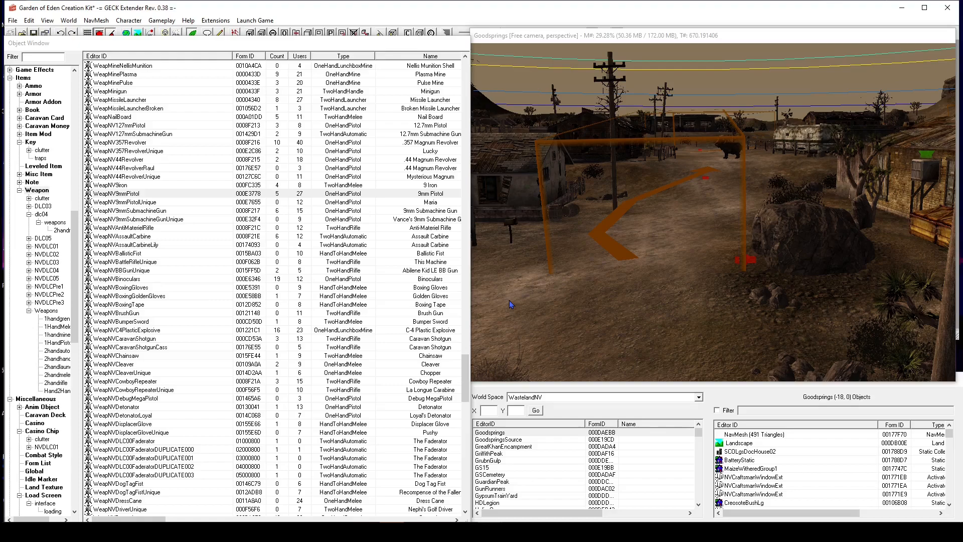
Scroll the weapon list to locate the new YtTutPistolTest entry.
{"action": "left_click", "coordinate": [136, 195]}
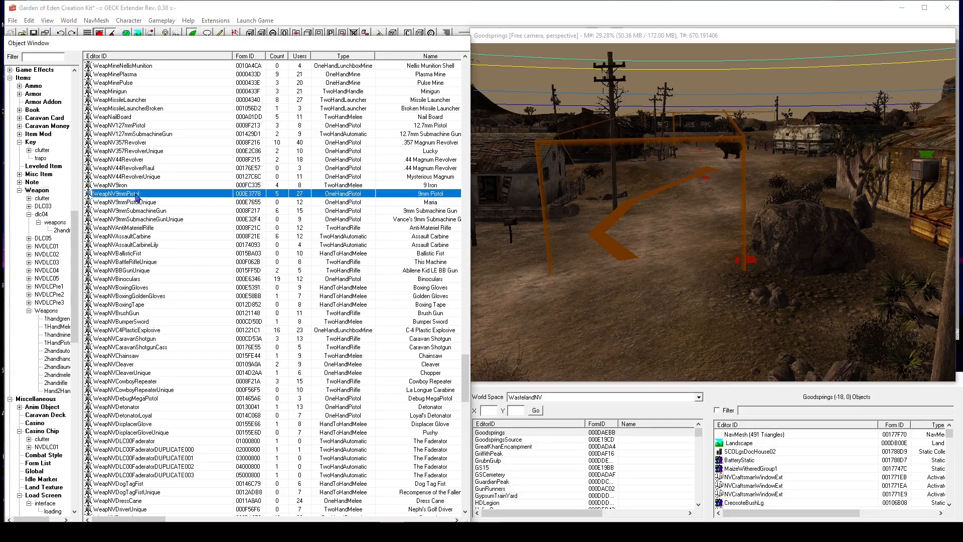
{"action": "scroll", "coordinate": [135, 197], "scroll_direction": "down", "scroll_amount": 8}
{"action": "scroll", "coordinate": [102, 313], "scroll_direction": "down", "scroll_amount": 20}
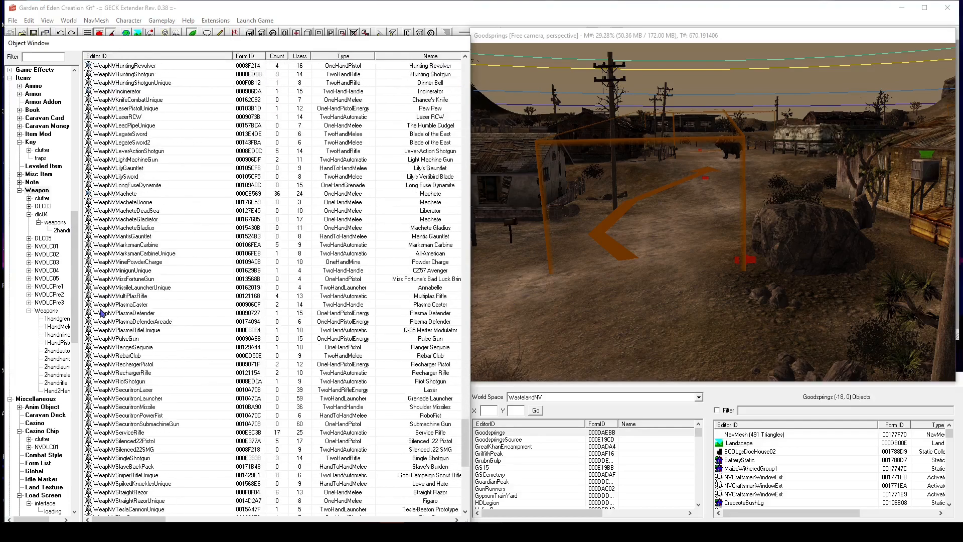
{"action": "scroll", "coordinate": [125, 308], "scroll_direction": "down", "scroll_amount": 10}
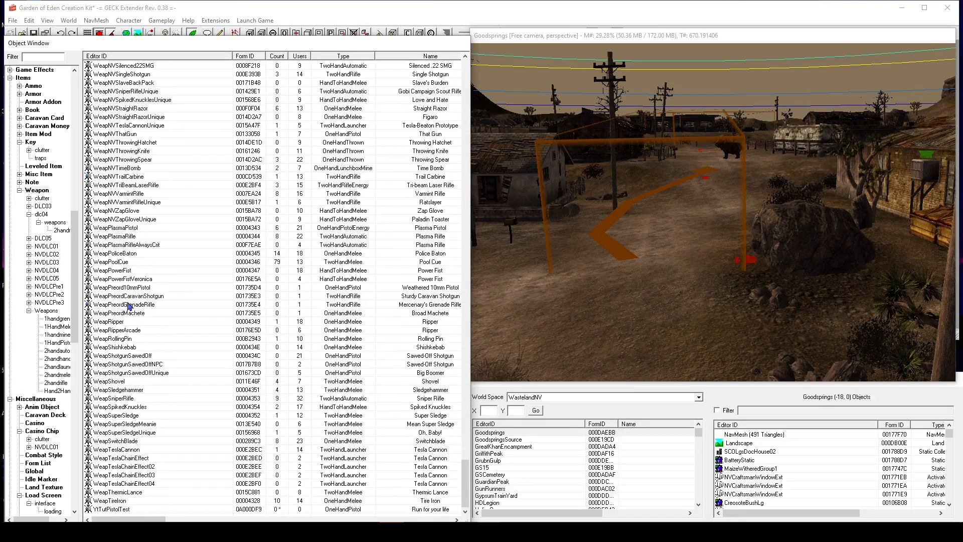
Place the YtTutPistolTest weapon from the object list into the Goodsprings cell in the render window.
{"action": "left_click", "coordinate": [120, 509]}
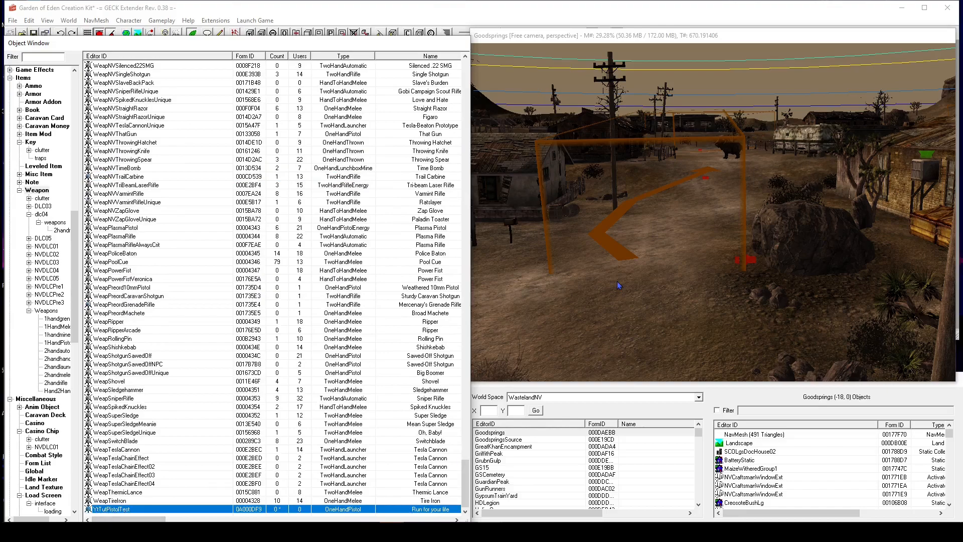
{"action": "middle_click_drag", "start_coordinate": [622, 280], "coordinate": [488, 191]}
{"action": "middle_click_drag", "start_coordinate": [611, 195], "coordinate": [528, 215]}
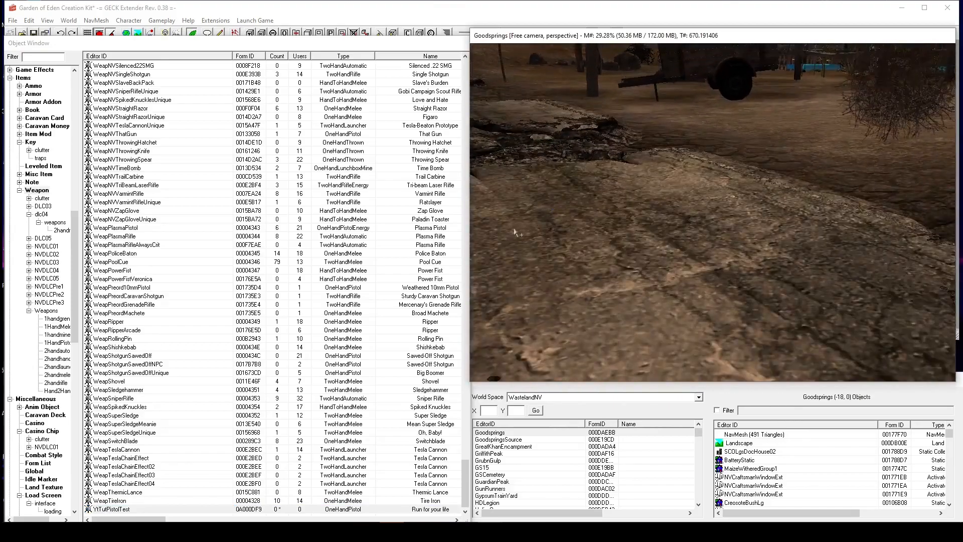
{"action": "left_click", "coordinate": [254, 509]}
{"action": "left_click", "coordinate": [111, 509]}
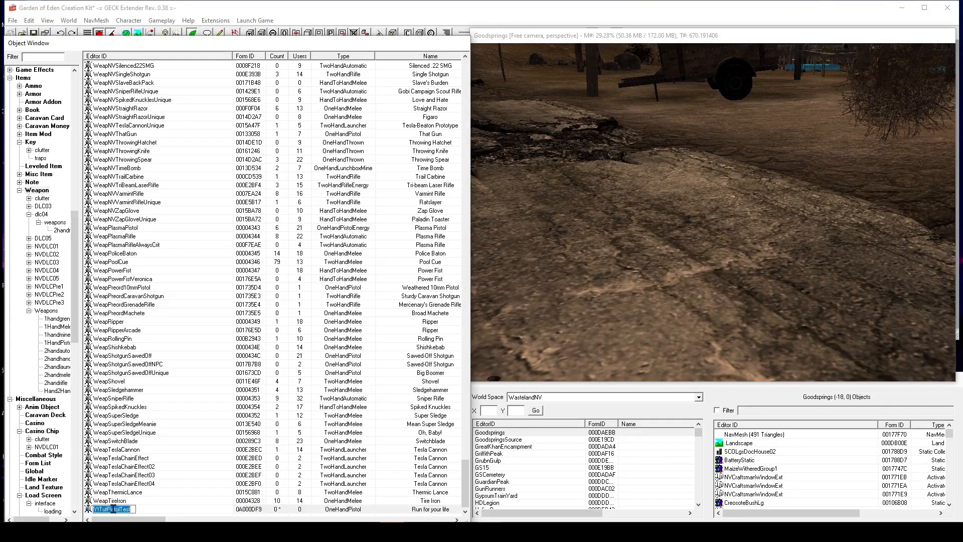
{"action": "left_click", "coordinate": [144, 510]}
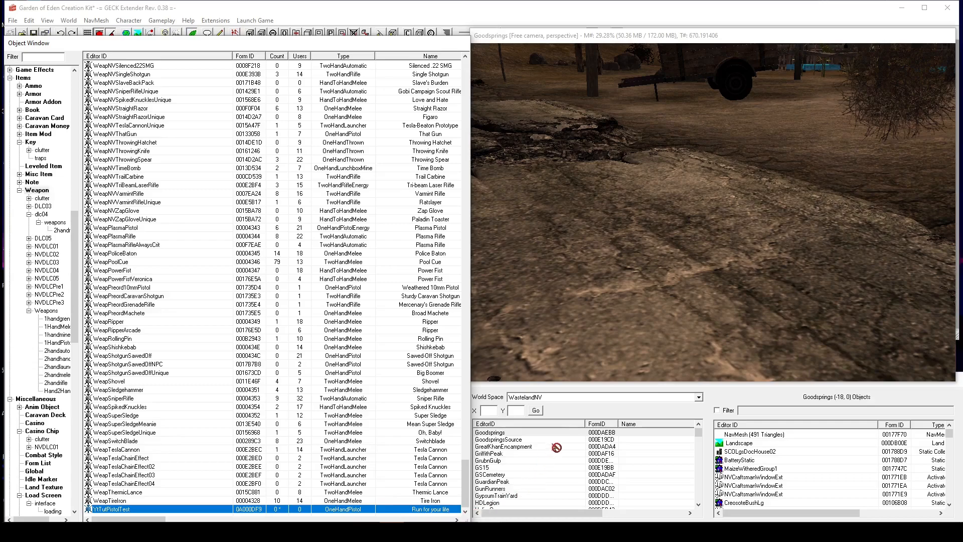
{"action": "left_click_drag", "start_coordinate": [581, 368], "coordinate": [682, 215]}
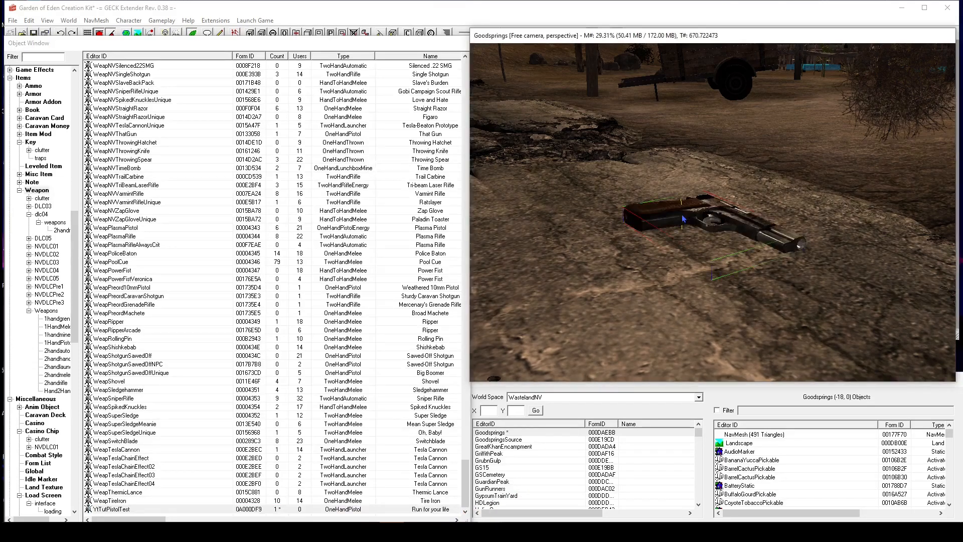
Reposition the placed pistol and drop it onto the ground beside the road.
{"action": "middle_click_drag", "start_coordinate": [675, 210], "coordinate": [732, 206], "text": "shift"}
{"action": "scroll", "coordinate": [622, 231], "scroll_direction": "down", "scroll_amount": 3}
{"action": "scroll", "coordinate": [692, 215], "scroll_direction": "up", "scroll_amount": 4}
{"action": "key", "text": "f"}
{"action": "left_click_drag", "start_coordinate": [700, 210], "coordinate": [627, 195]}
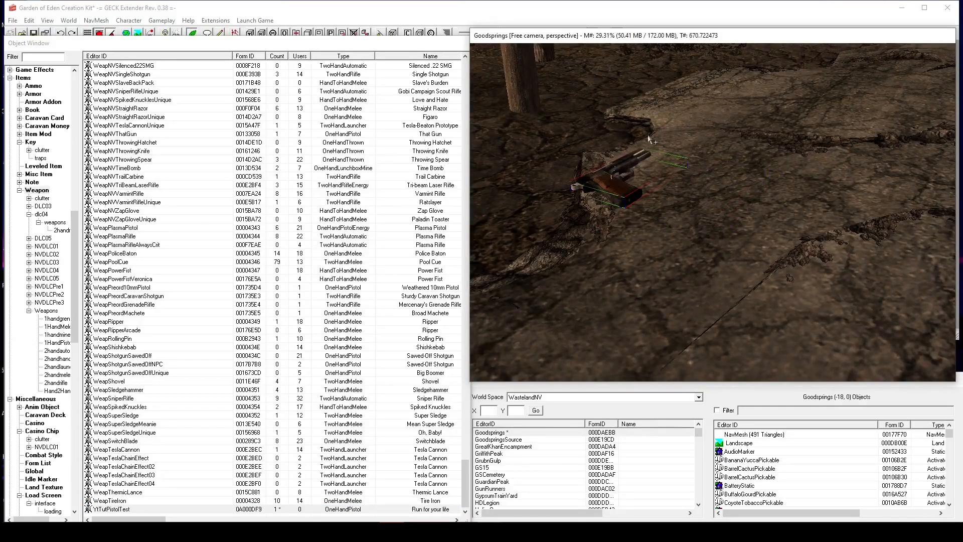
{"action": "key", "text": "f"}
{"action": "middle_click_drag", "start_coordinate": [657, 229], "coordinate": [710, 210], "text": "shift"}
{"action": "scroll", "coordinate": [661, 214], "scroll_direction": "down", "scroll_amount": 3}
{"action": "scroll", "coordinate": [709, 210], "scroll_direction": "up", "scroll_amount": 3}
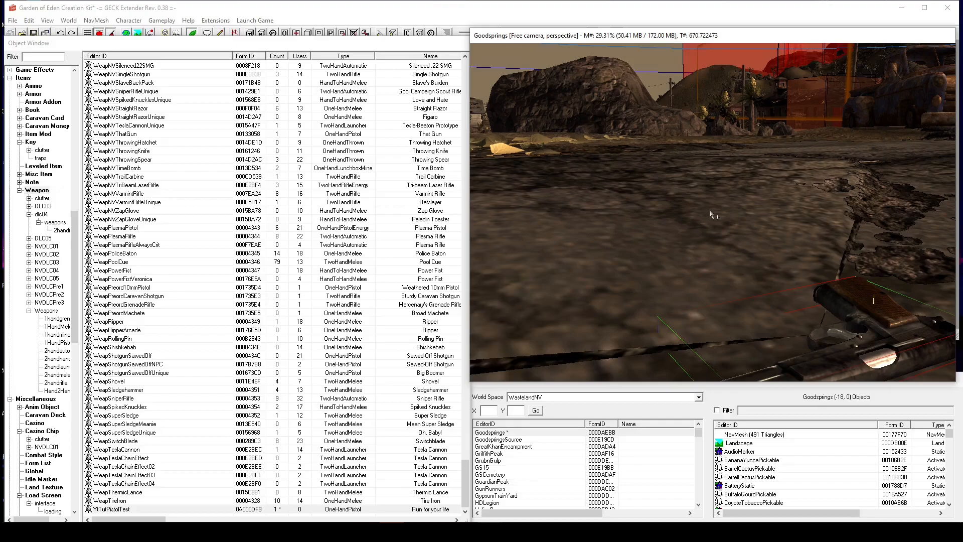
{"action": "scroll", "coordinate": [710, 215], "scroll_direction": "down", "scroll_amount": 5}
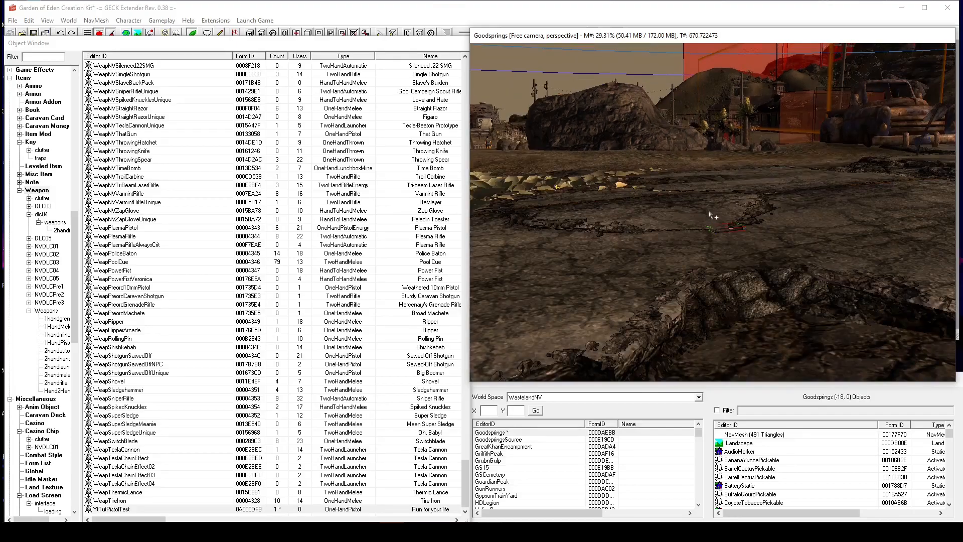
{"action": "scroll", "coordinate": [710, 215], "scroll_direction": "up", "scroll_amount": 3}
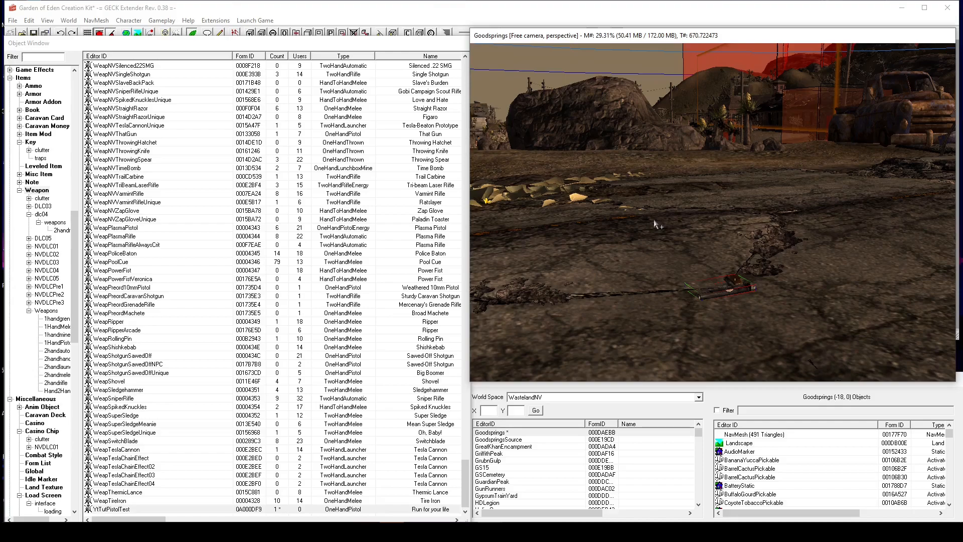
Save the plugin as yttutpistoltest.
{"action": "left_click", "coordinate": [34, 33]}
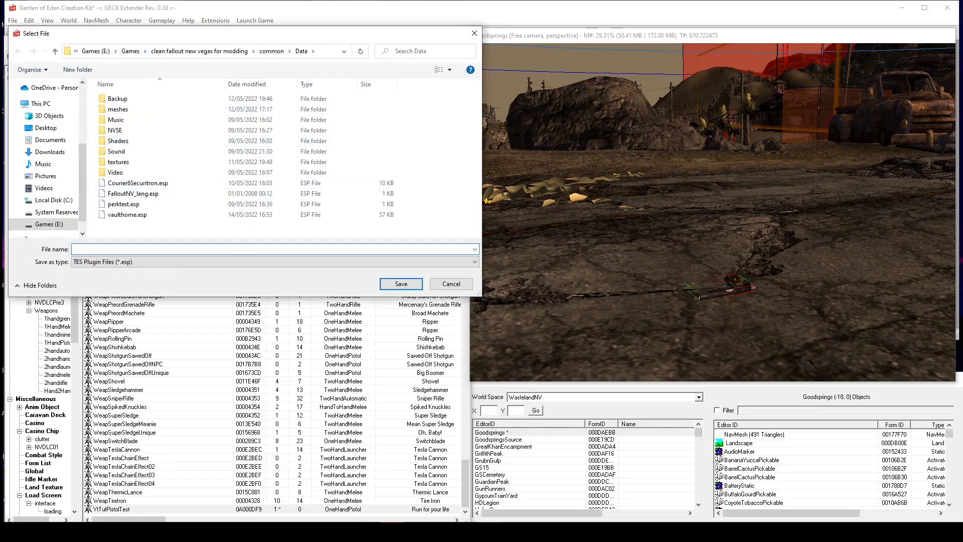
{"action": "type", "text": "yttutpistoltest"}
{"action": "key", "text": "Return"}
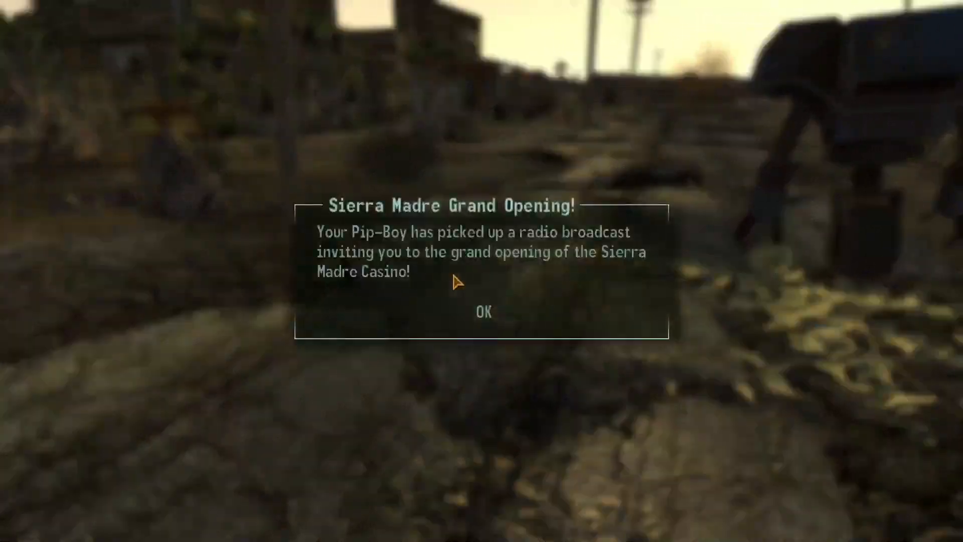
In Fallout: New Vegas, dismiss the Sierra Madre message and pick up the Run for your life pistol.
{"action": "left_click", "coordinate": [484, 311]}
{"action": "left_click", "coordinate": [485, 301]}
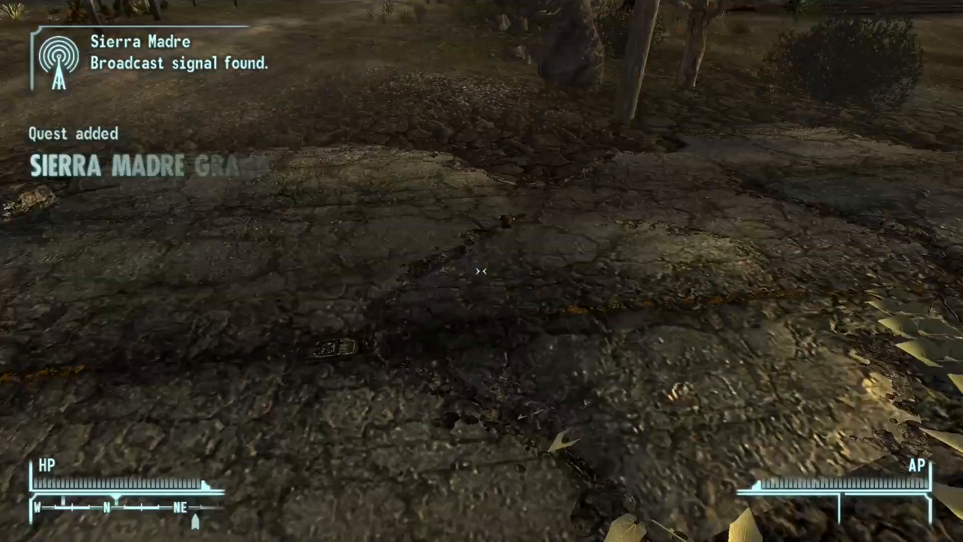
{"action": "key", "text": "w"}
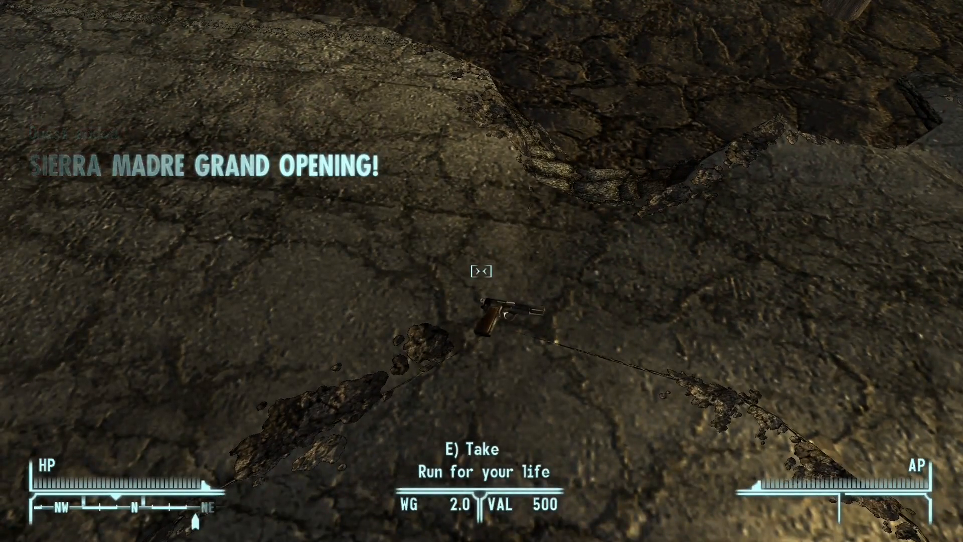
{"action": "key", "text": "e"}
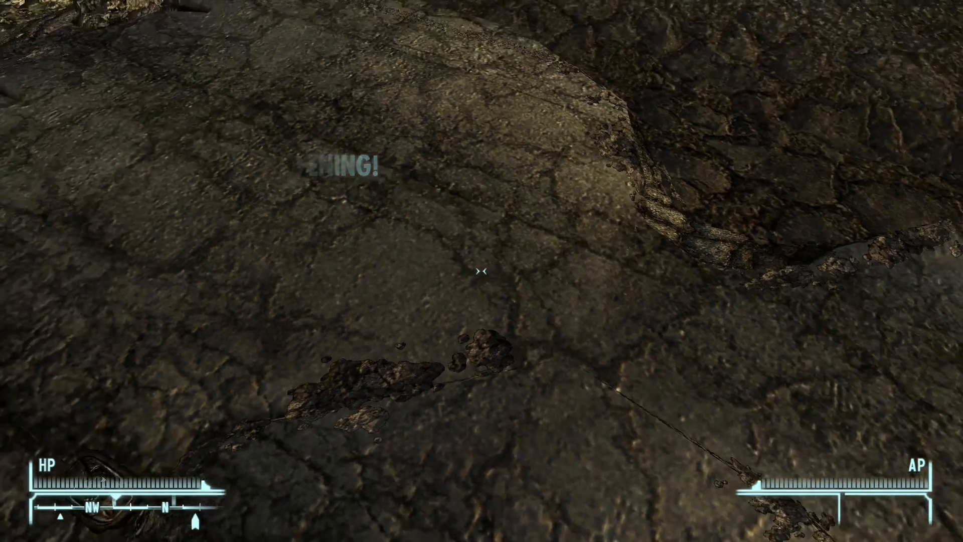
Equip Run for your life from the Pip-Boy weapons list.
{"action": "key", "text": "Tab"}
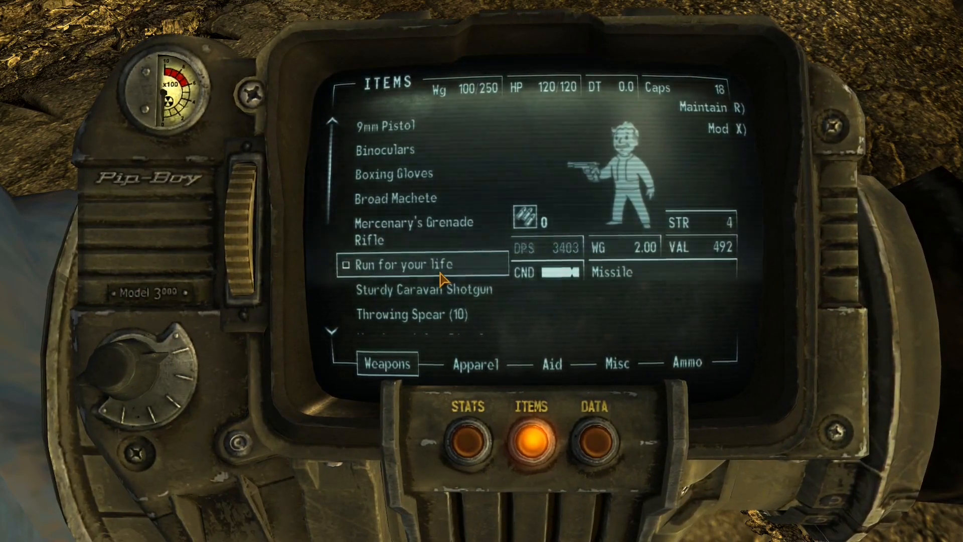
{"action": "key", "text": "Tab"}
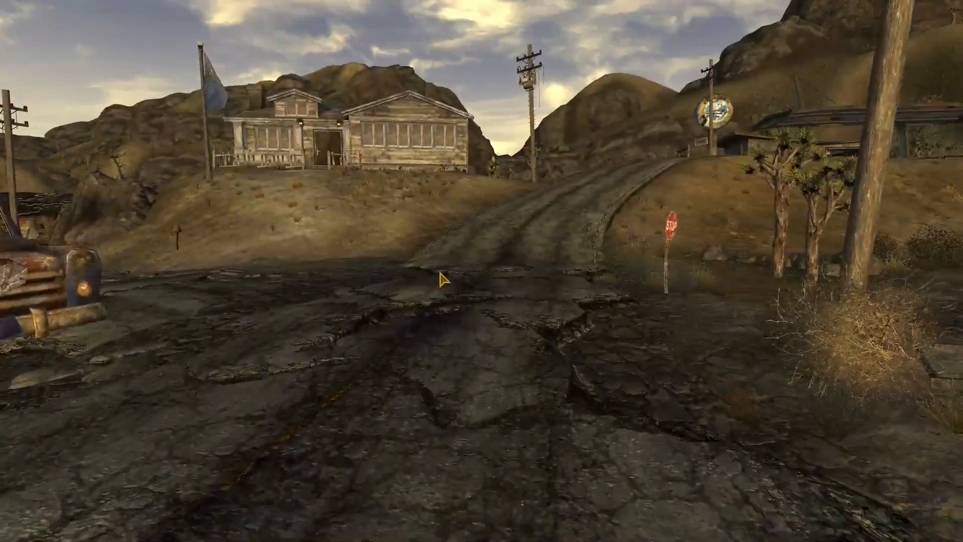
{"action": "key", "text": "Tab"}
{"action": "key", "text": "Tab"}
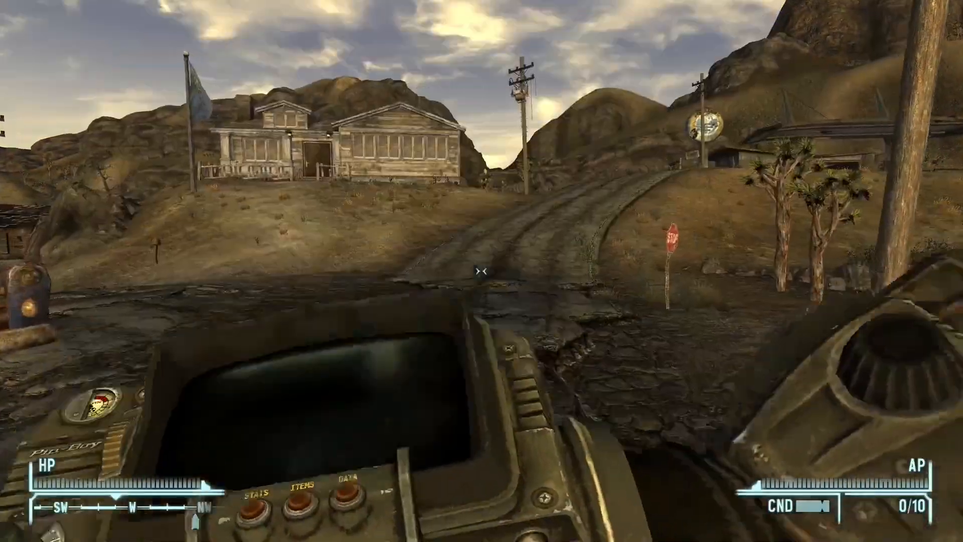
Aim the pistol down the road and fire a test shot.
{"action": "key", "text": "w"}
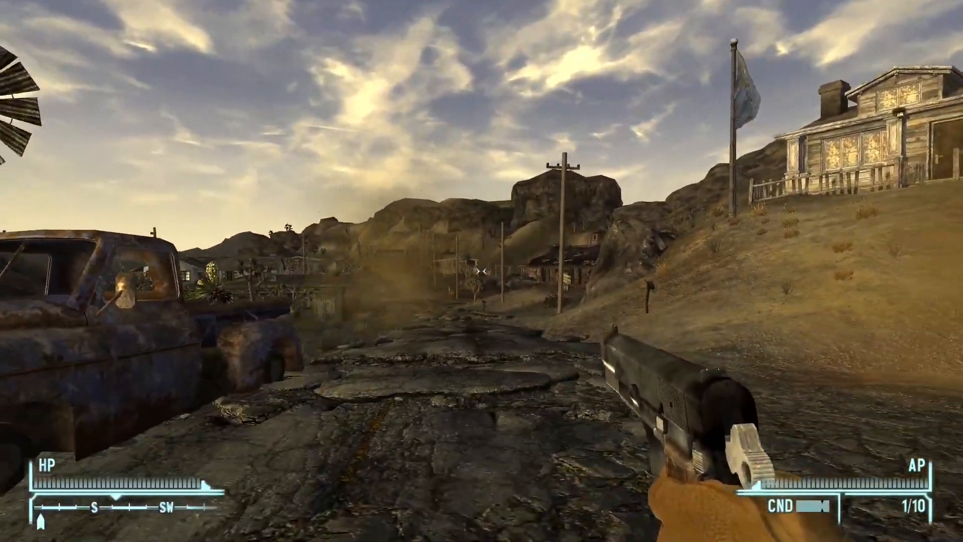
{"action": "right_click", "coordinate": [481, 271]}
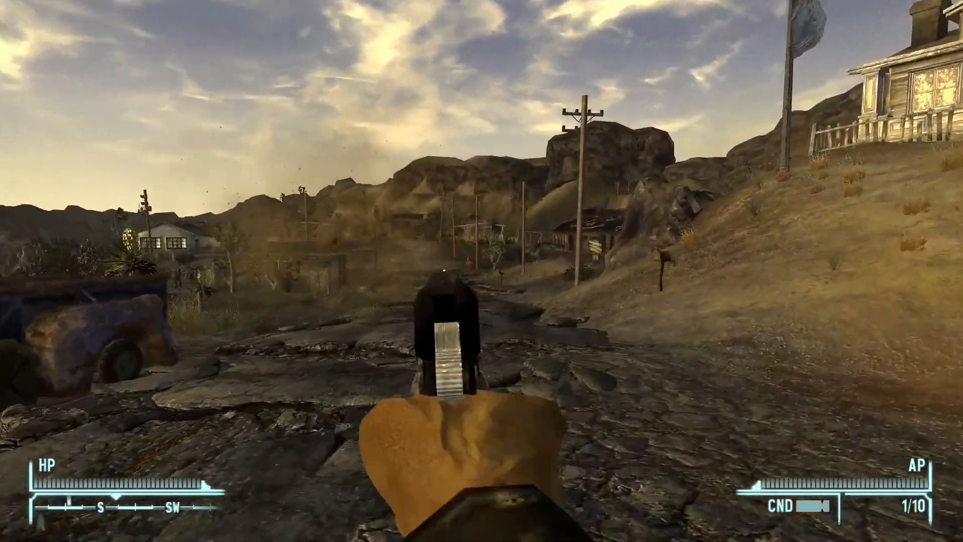
{"action": "left_click", "coordinate": [482, 271]}
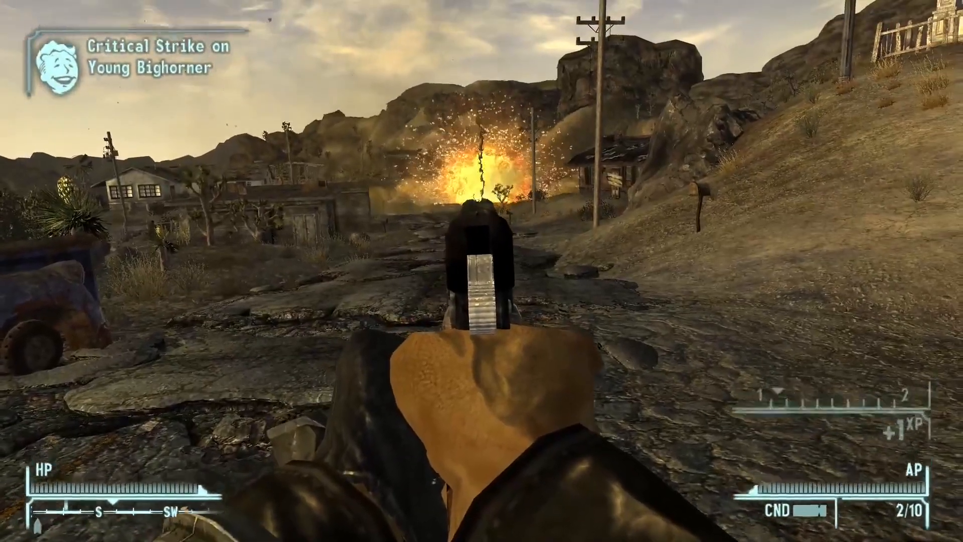
Turn toward the Young Bighorner and target it in VATS.
{"action": "key", "text": "s"}
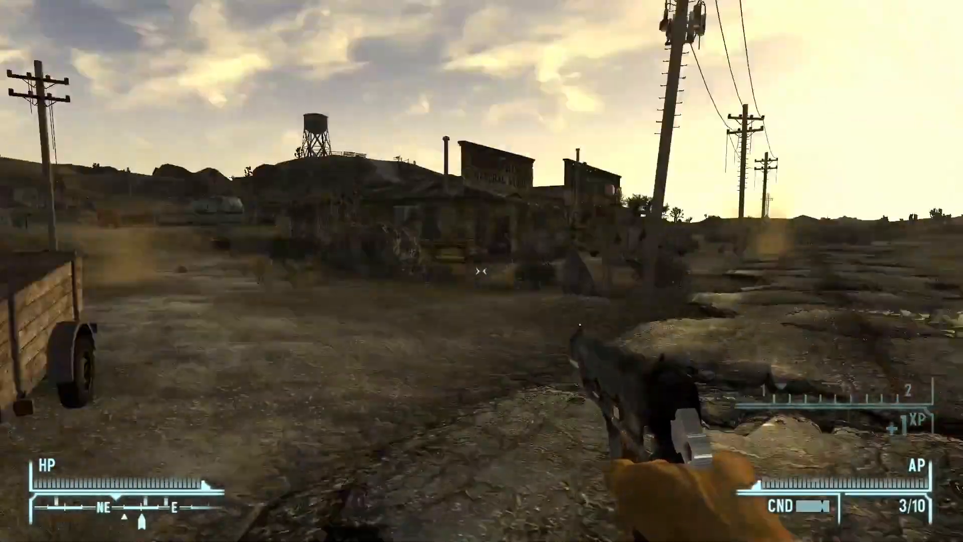
{"action": "key", "text": "w"}
{"action": "key", "text": "d"}
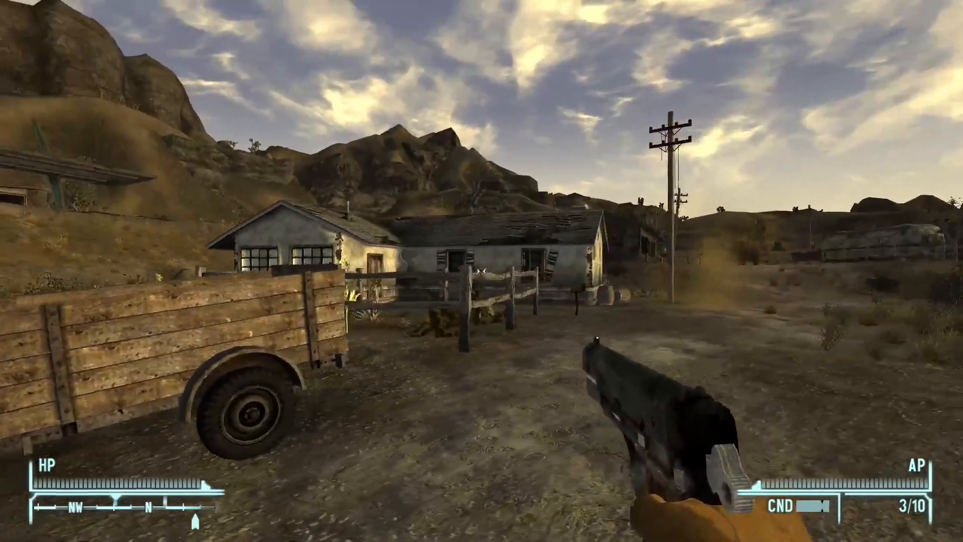
{"action": "key", "text": "v"}
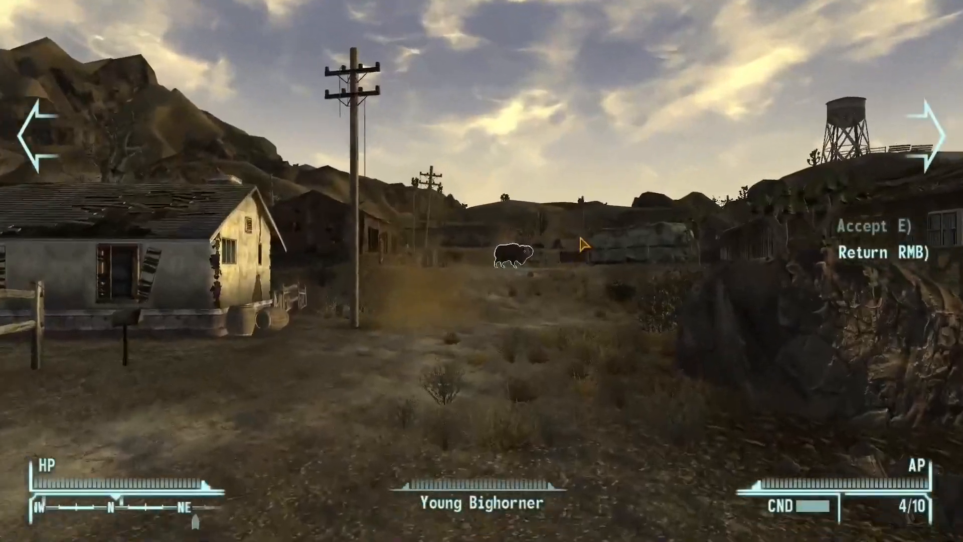
Queue repeated torso shots on the Young Bighorner in VATS and accept them.
{"action": "key", "text": "e"}
{"action": "left_click", "coordinate": [484, 269]}
{"action": "left_click", "coordinate": [484, 268]}
{"action": "left_click", "coordinate": [488, 264]}
{"action": "left_click", "coordinate": [489, 265]}
{"action": "left_click", "coordinate": [488, 264]}
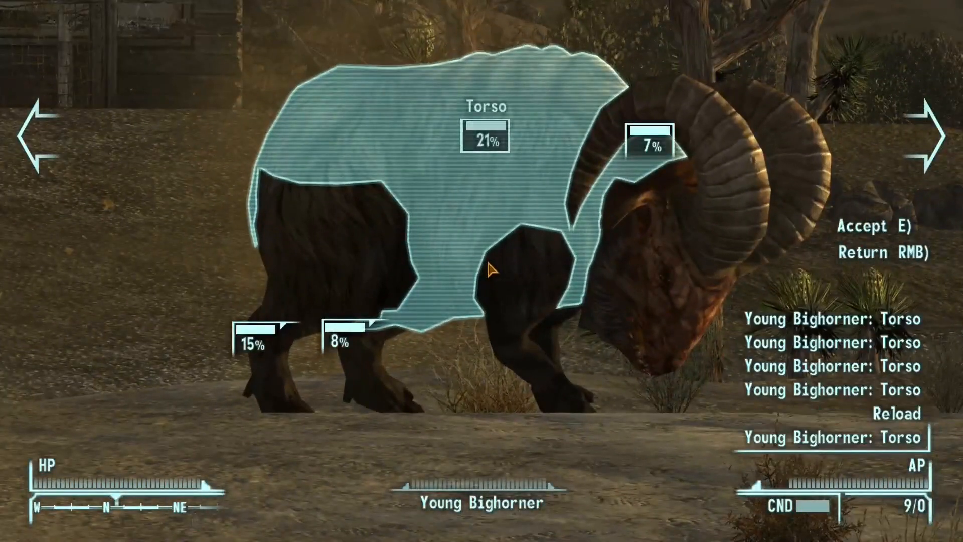
{"action": "left_click", "coordinate": [488, 261]}
{"action": "left_click", "coordinate": [487, 262]}
{"action": "left_click", "coordinate": [487, 261]}
{"action": "left_click", "coordinate": [487, 261]}
{"action": "left_click", "coordinate": [487, 262]}
{"action": "left_click", "coordinate": [487, 262]}
{"action": "left_click", "coordinate": [488, 261]}
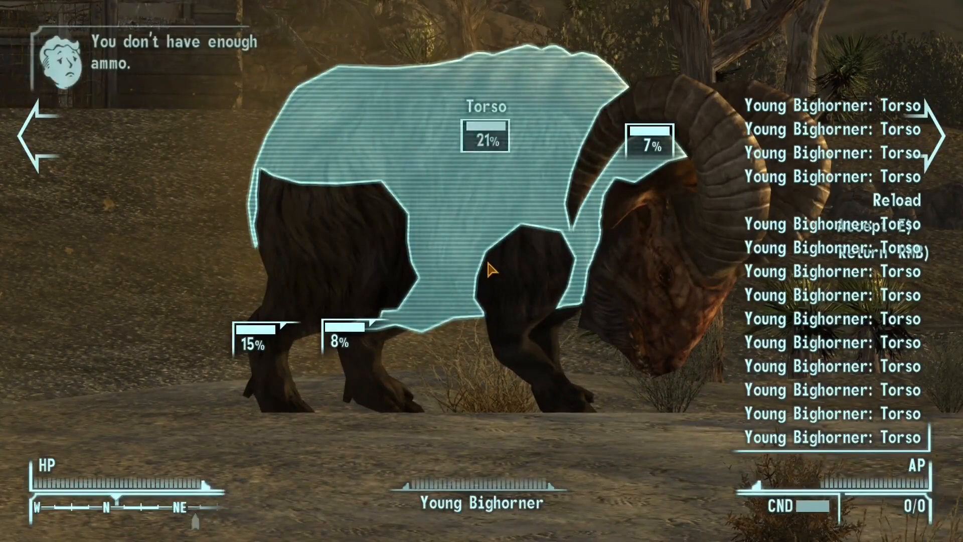
{"action": "key", "text": "e"}
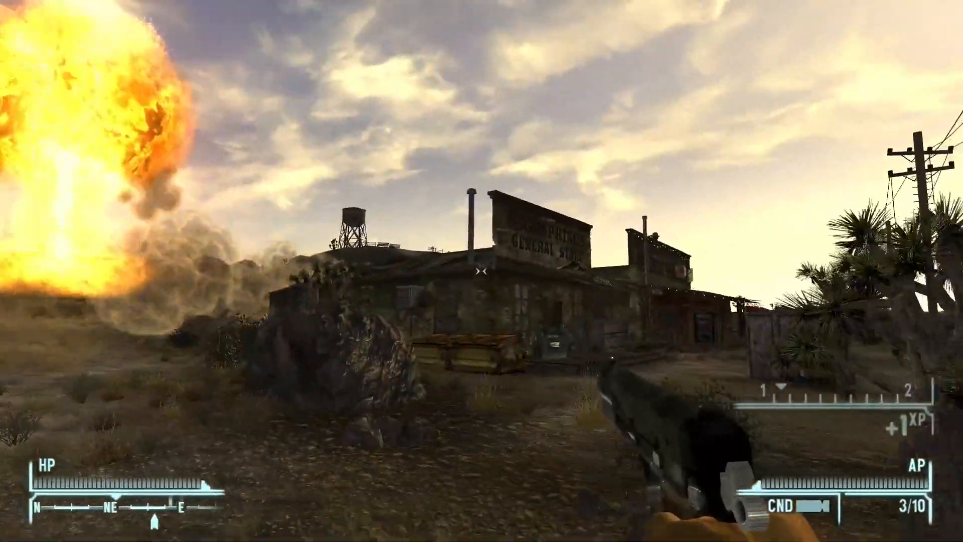
{"action": "key", "text": "w"}
{"action": "key", "text": "f"}
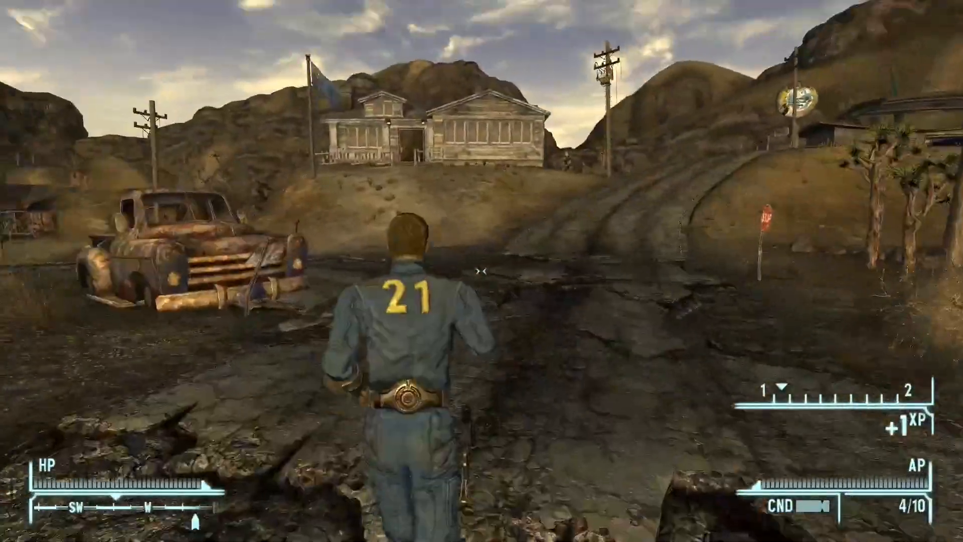
{"action": "key", "text": "f"}
{"action": "key", "text": "w"}
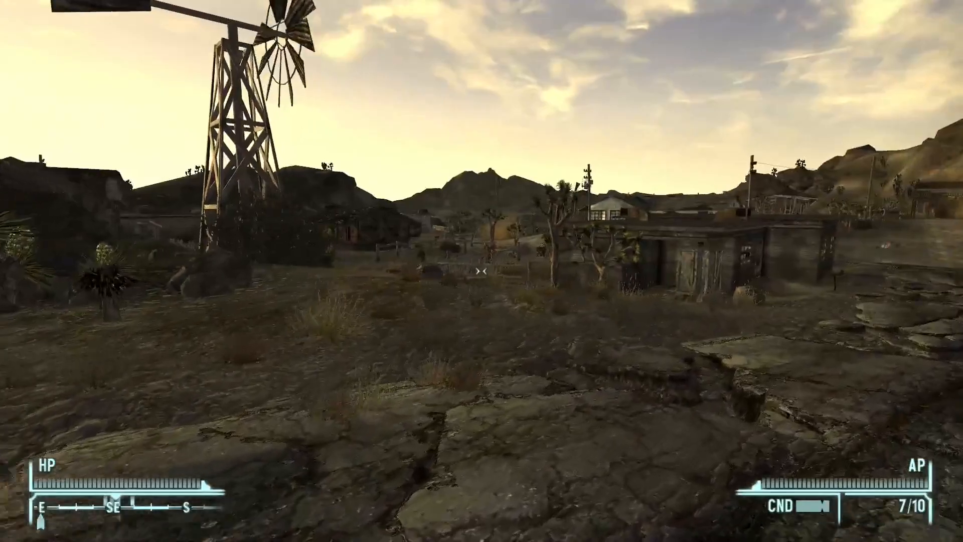
{"action": "key", "text": "w"}
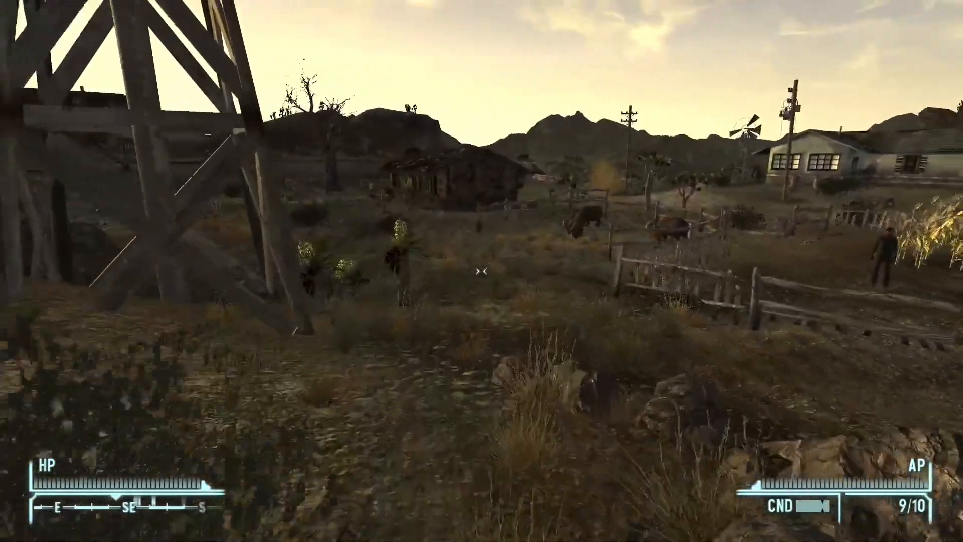